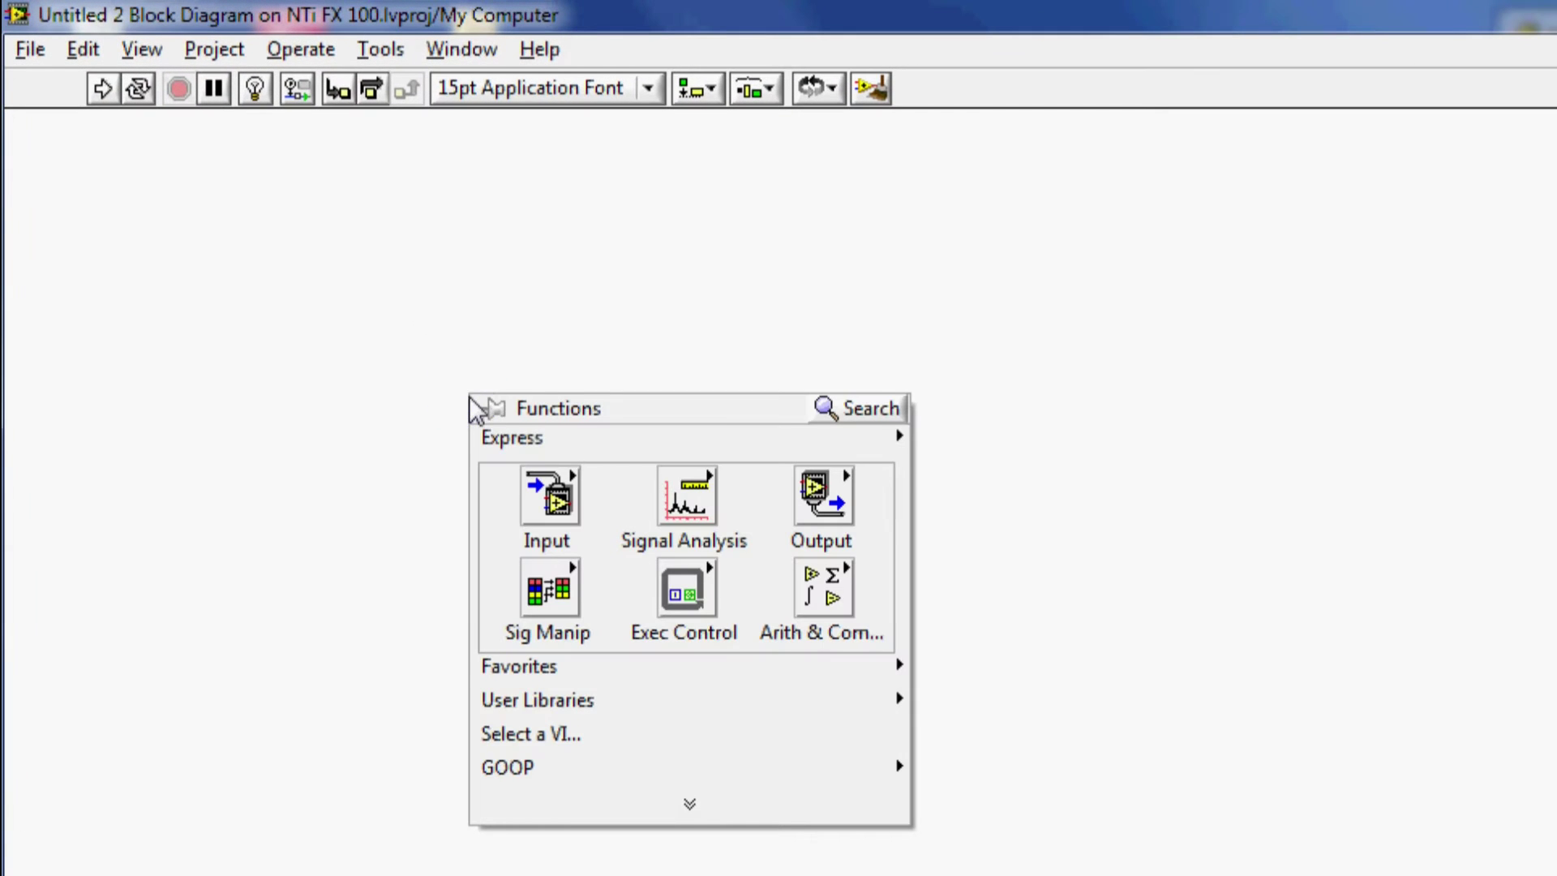
Pin the NTi FX 100 driver palette and place Initialize.vi at the diagram's left
left_click(709, 801)
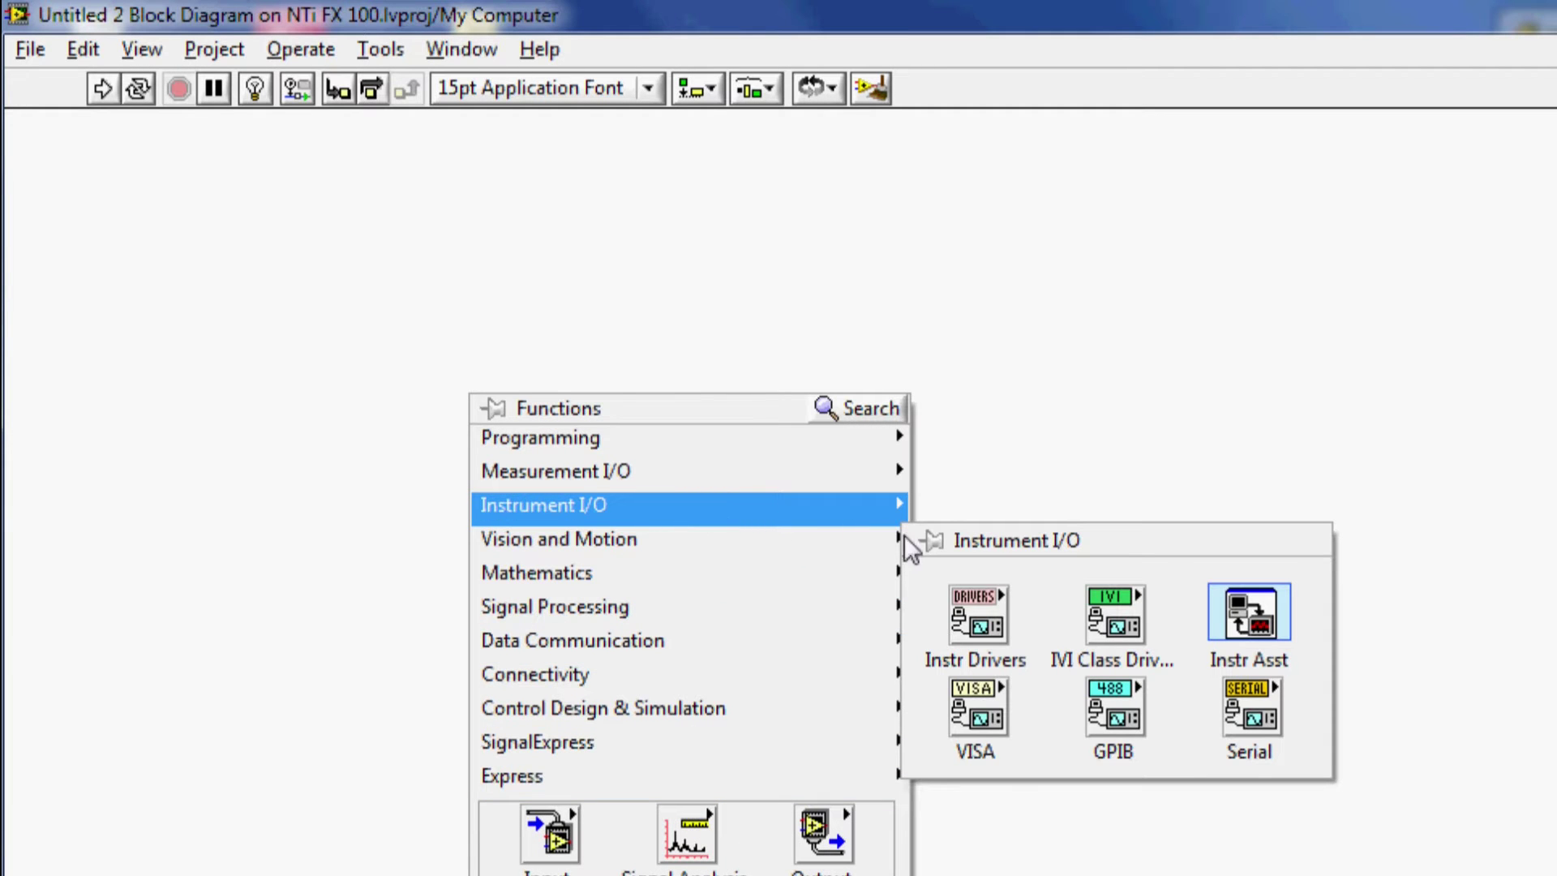
mouse_move(777, 492)
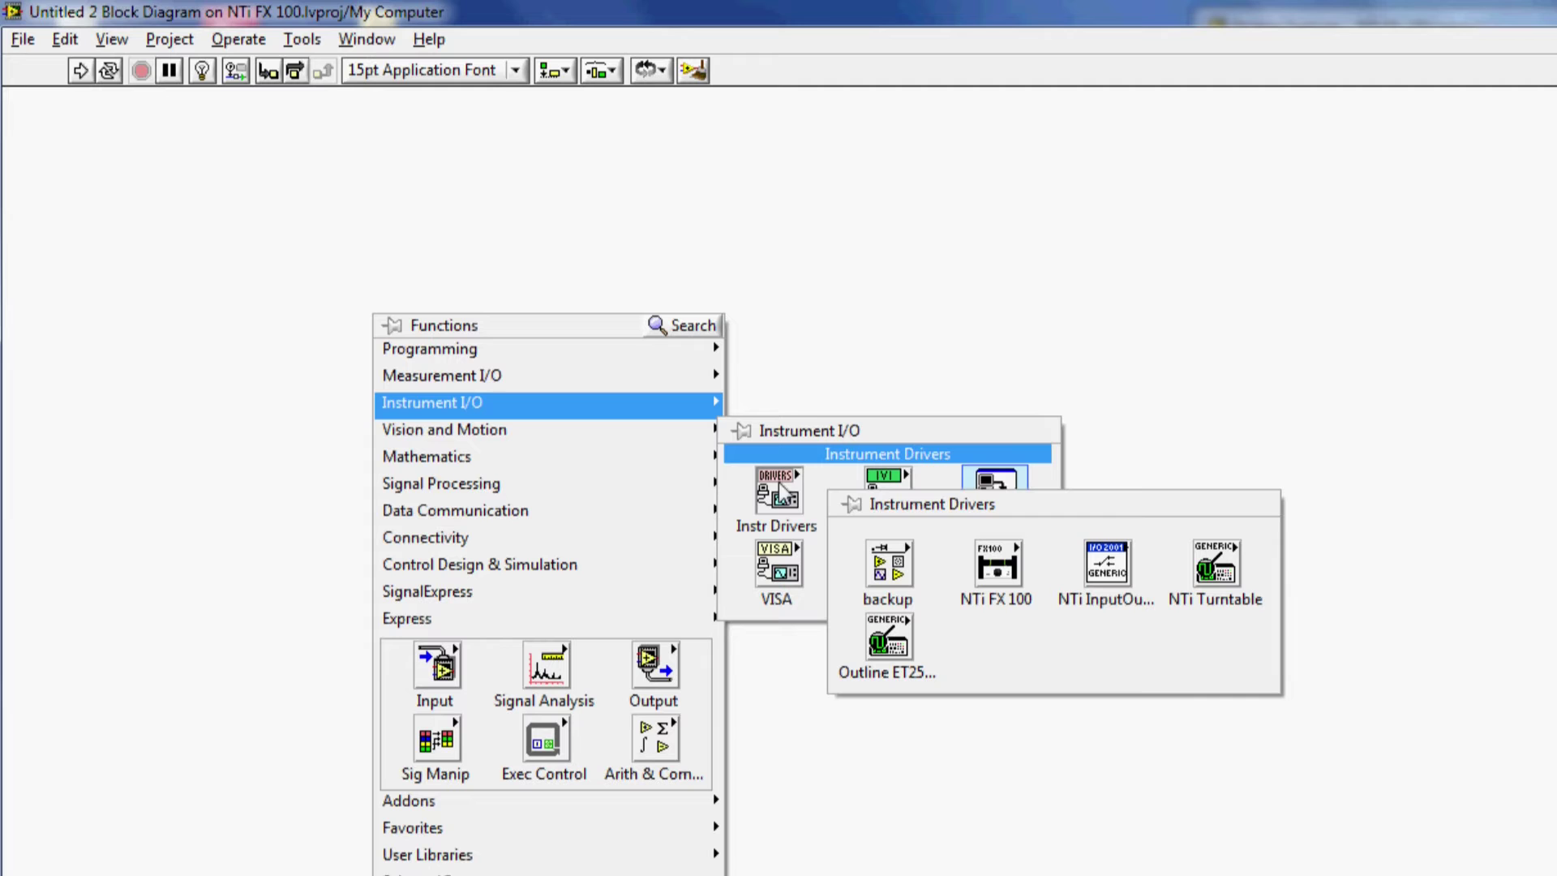
mouse_move(995, 568)
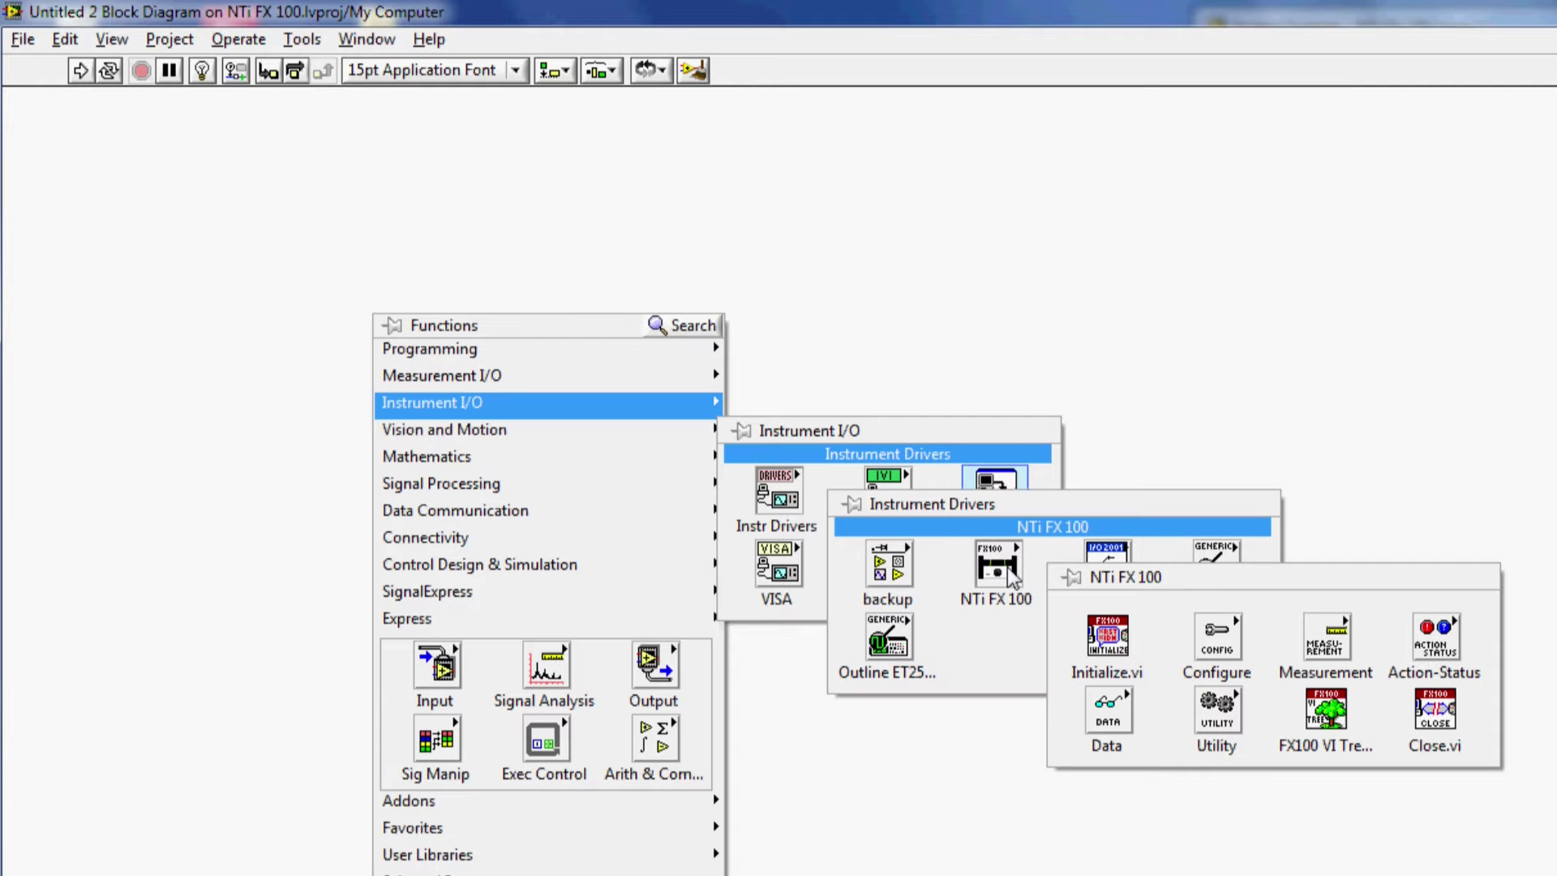
left_click(1067, 579)
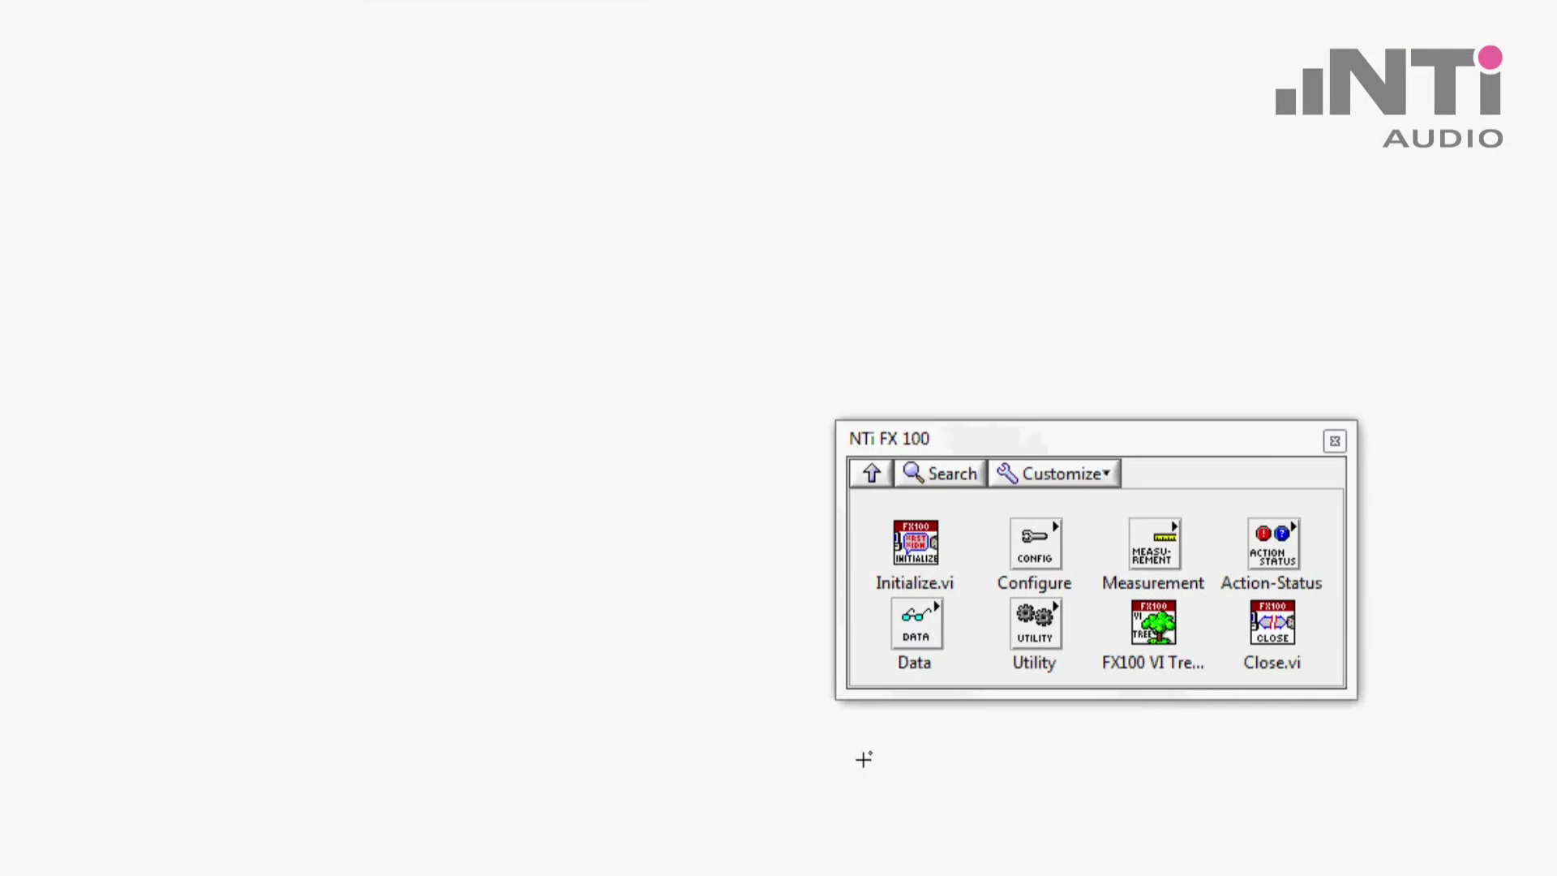
left_click_drag(915, 544, 188, 385)
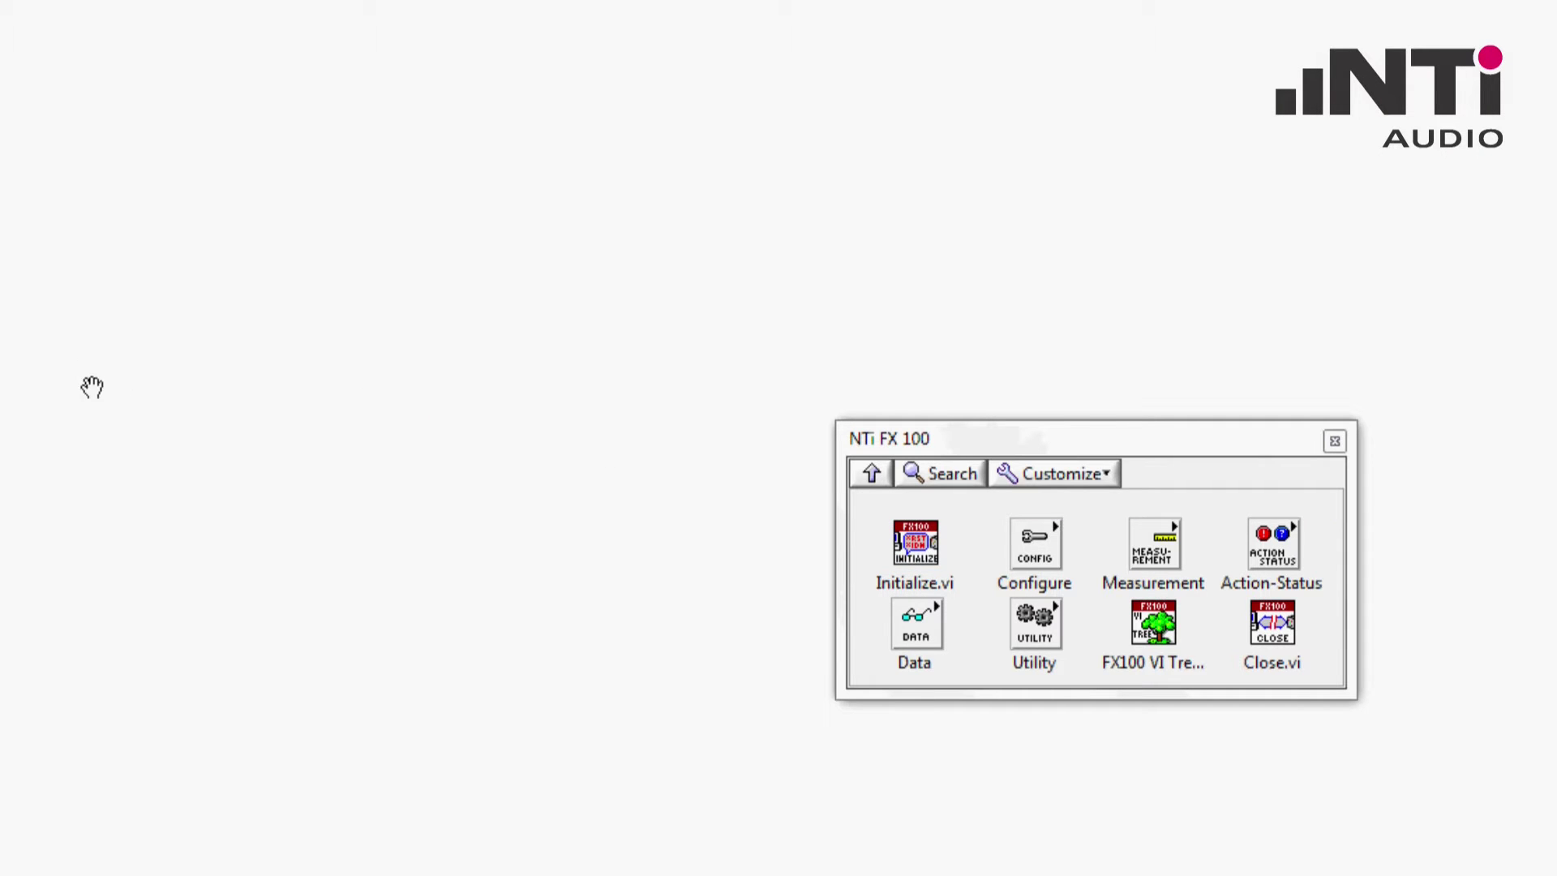
left_click_drag(93, 387, 66, 391)
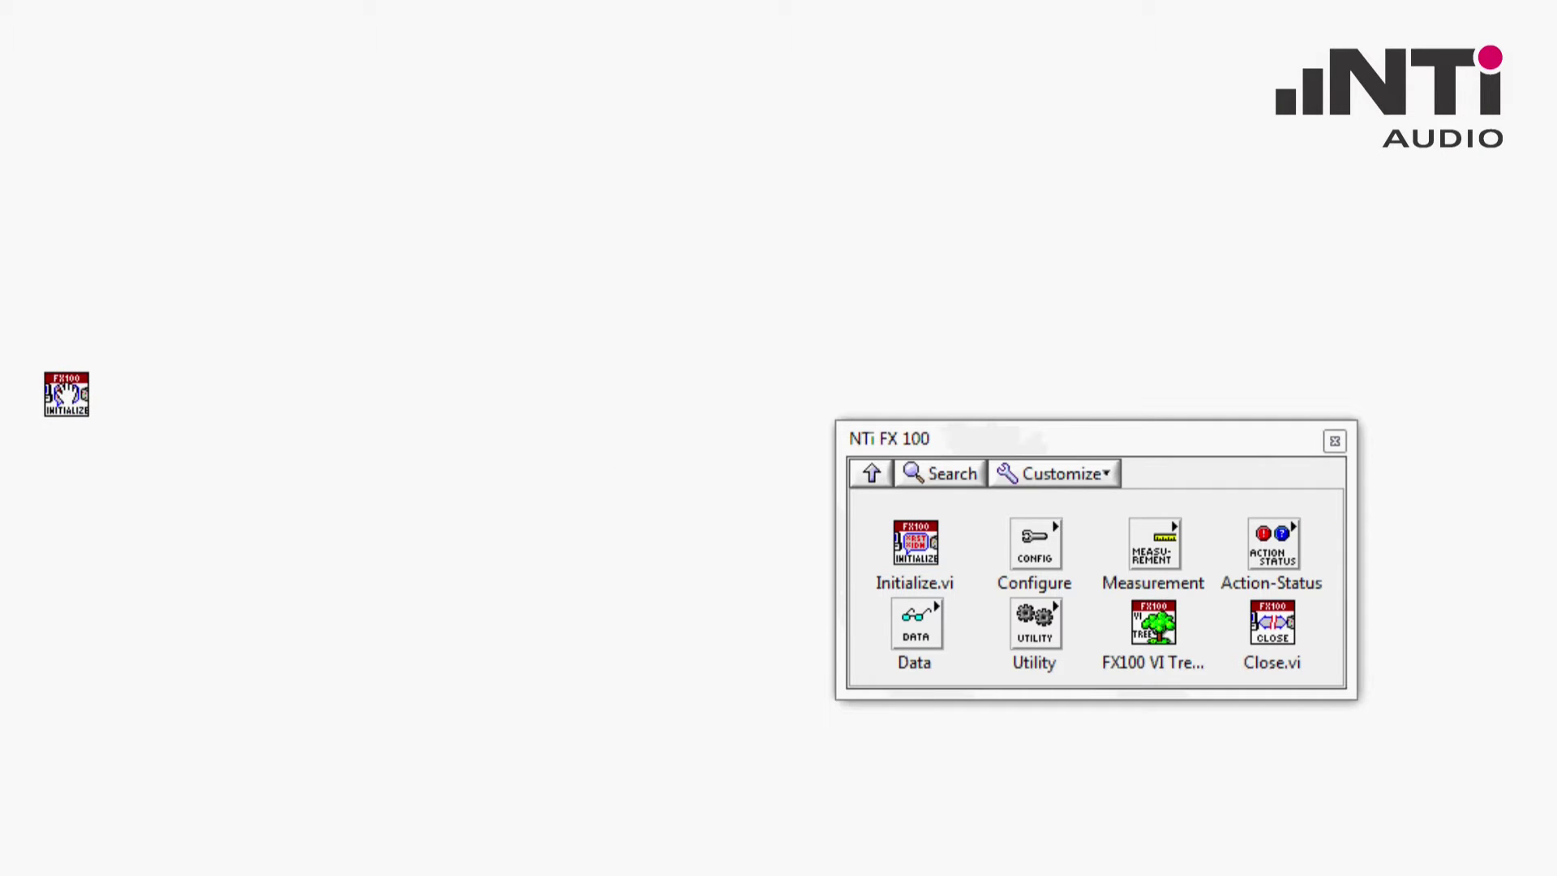
Place the Configure Generator Level and Glide Sweep generator VIs beside Initialize
left_click(1038, 554)
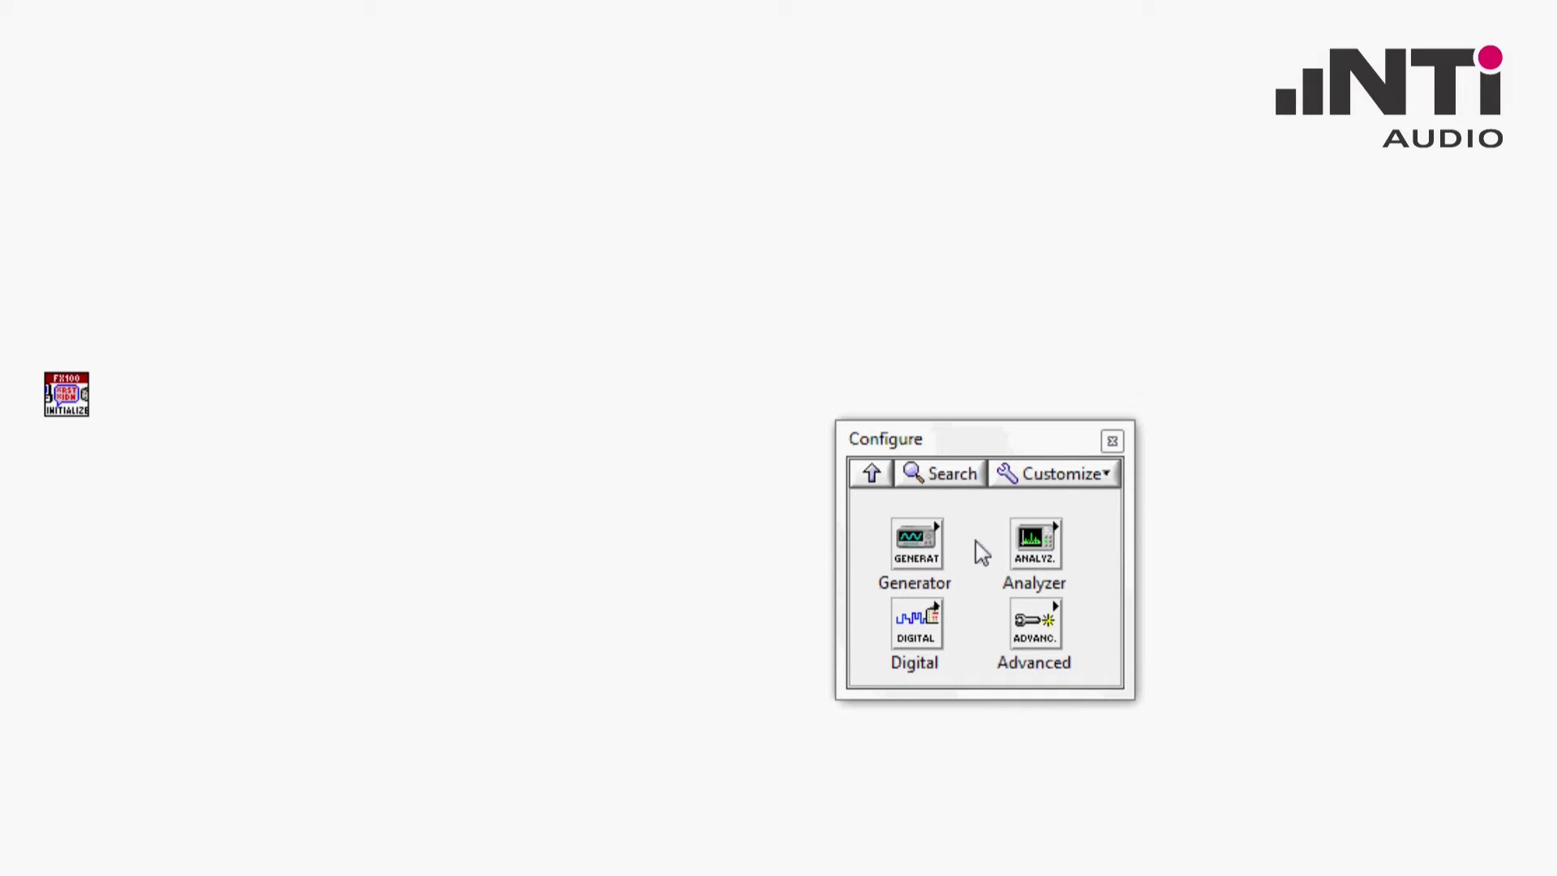
left_click(920, 561)
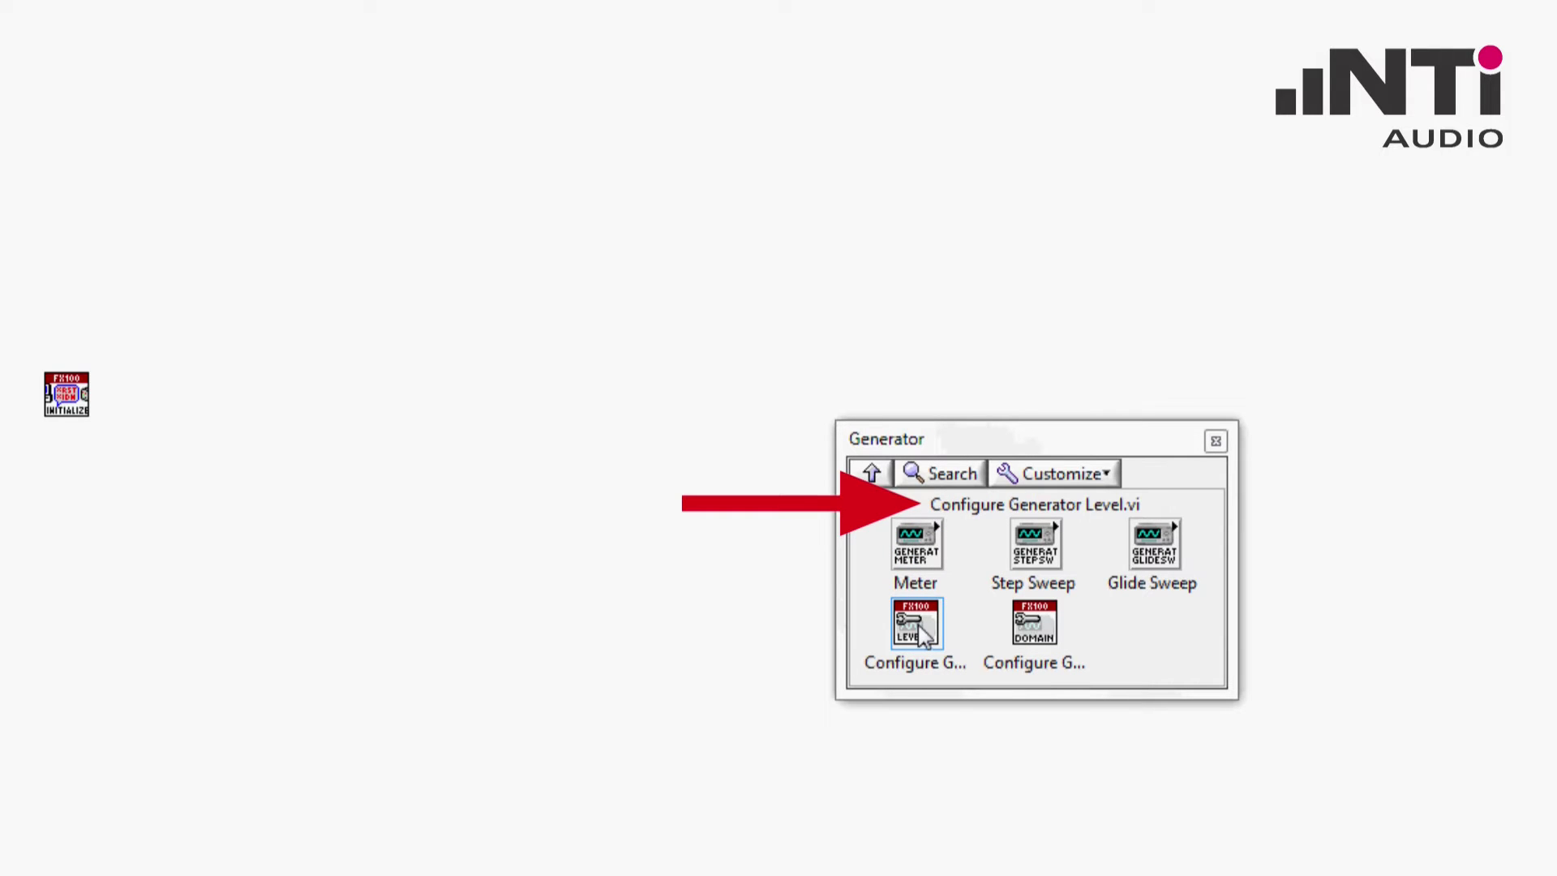
left_click_drag(923, 634, 209, 399)
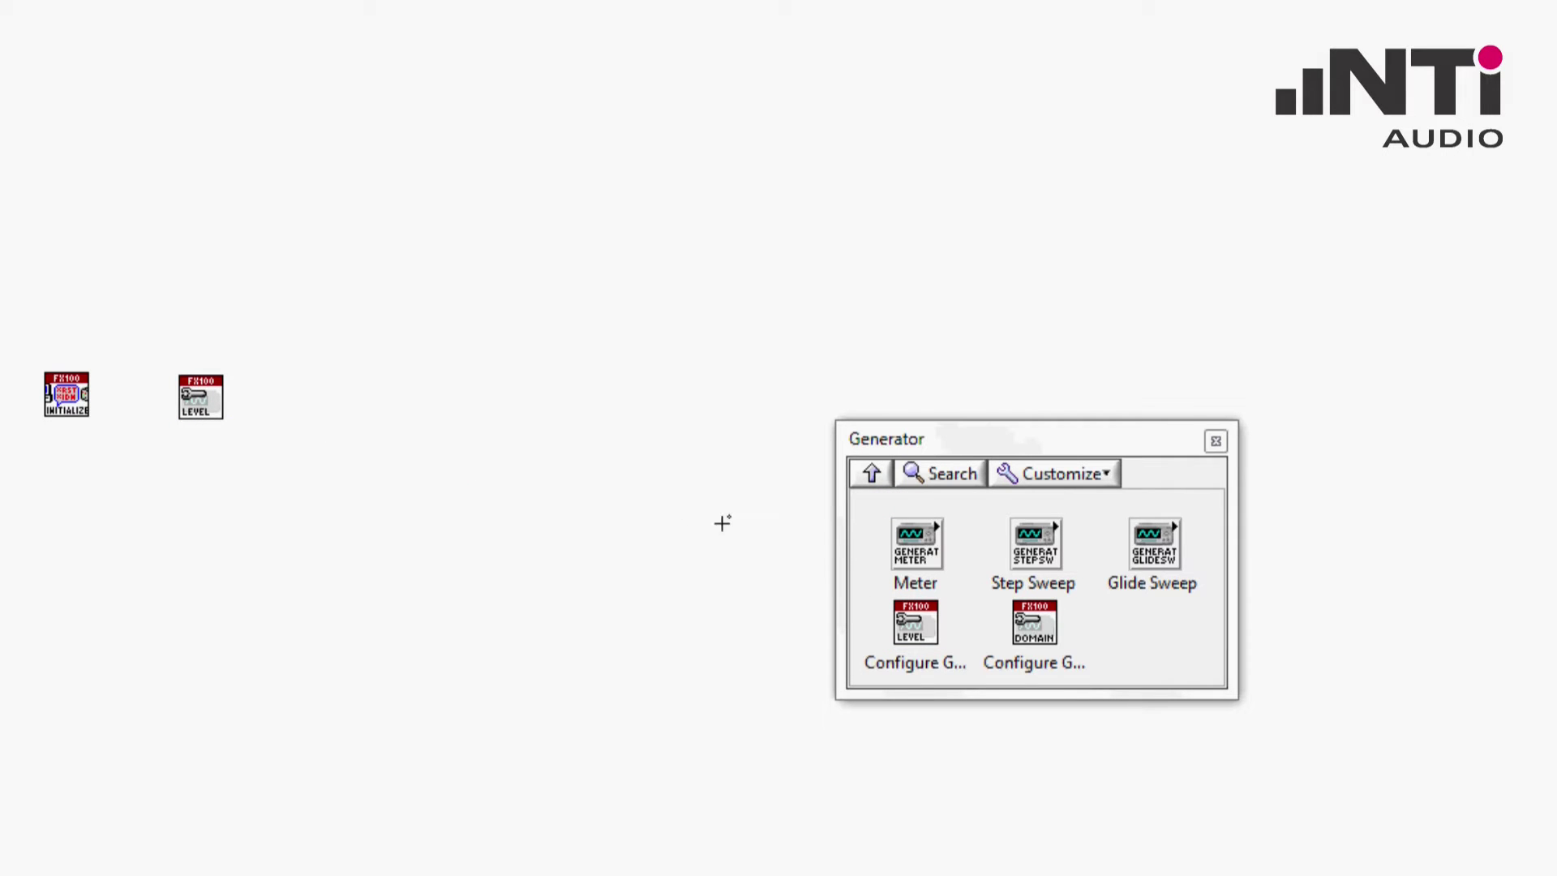
left_click(1168, 558)
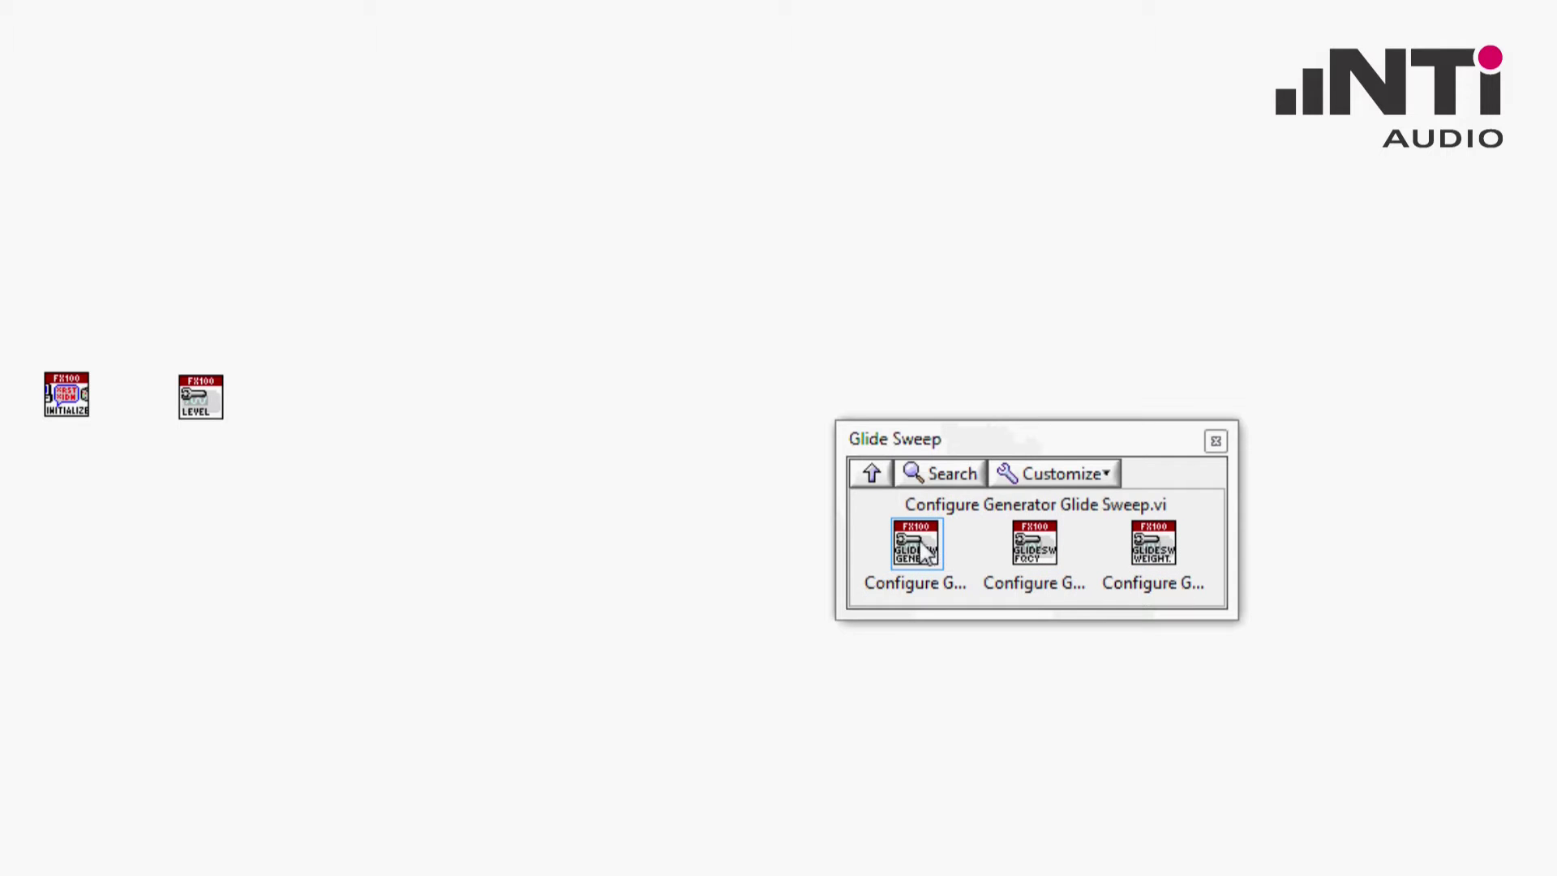
left_click_drag(918, 538, 319, 409)
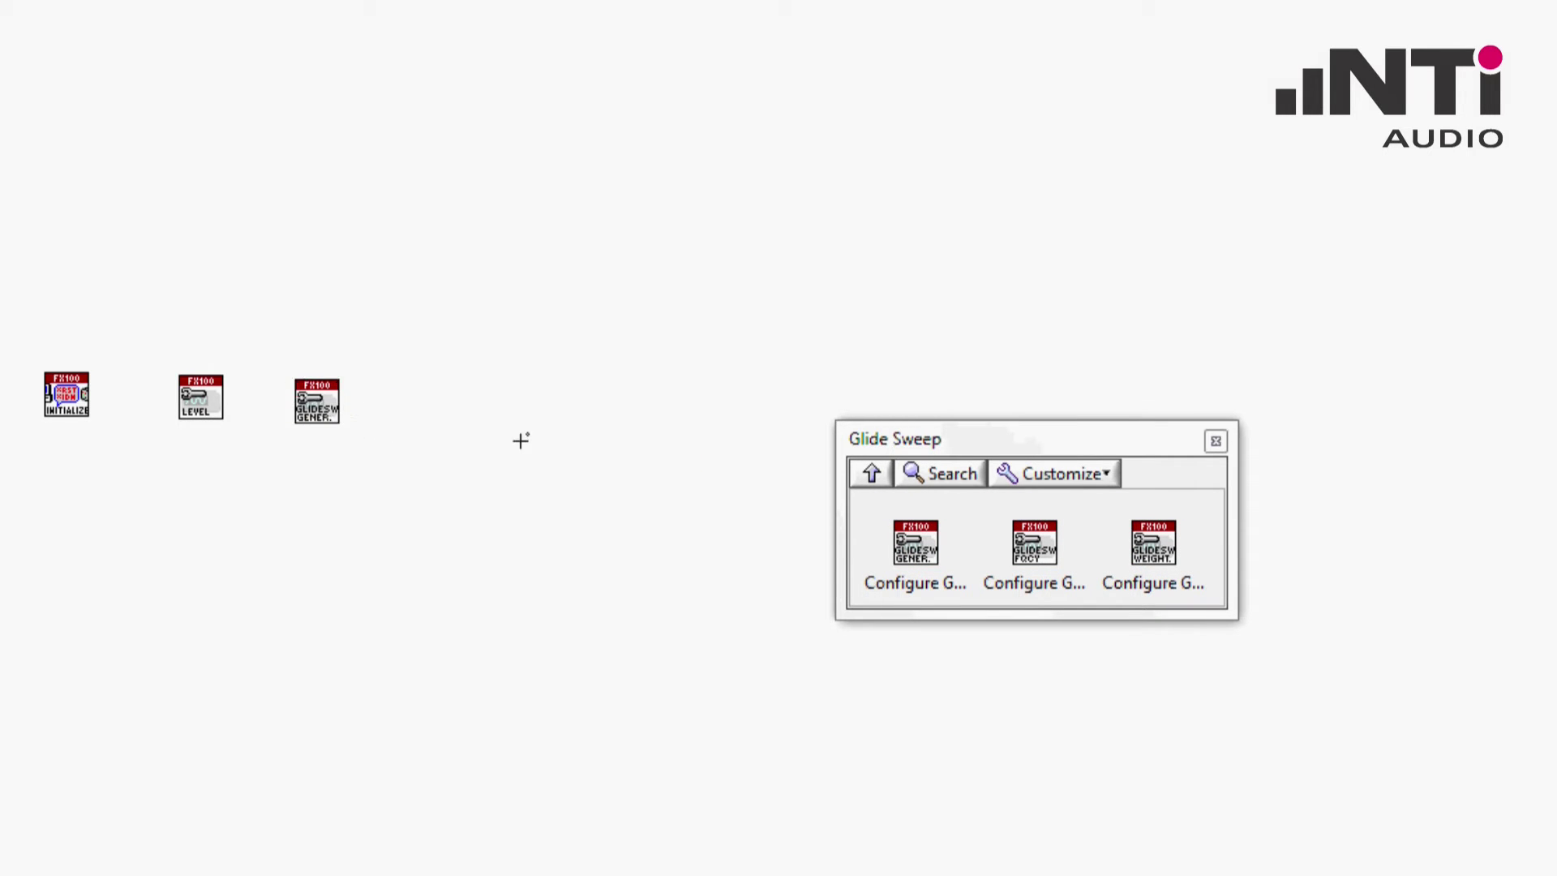
Add the GlideSweep Level measurement configuration VI after the generator VIs
left_click(872, 477)
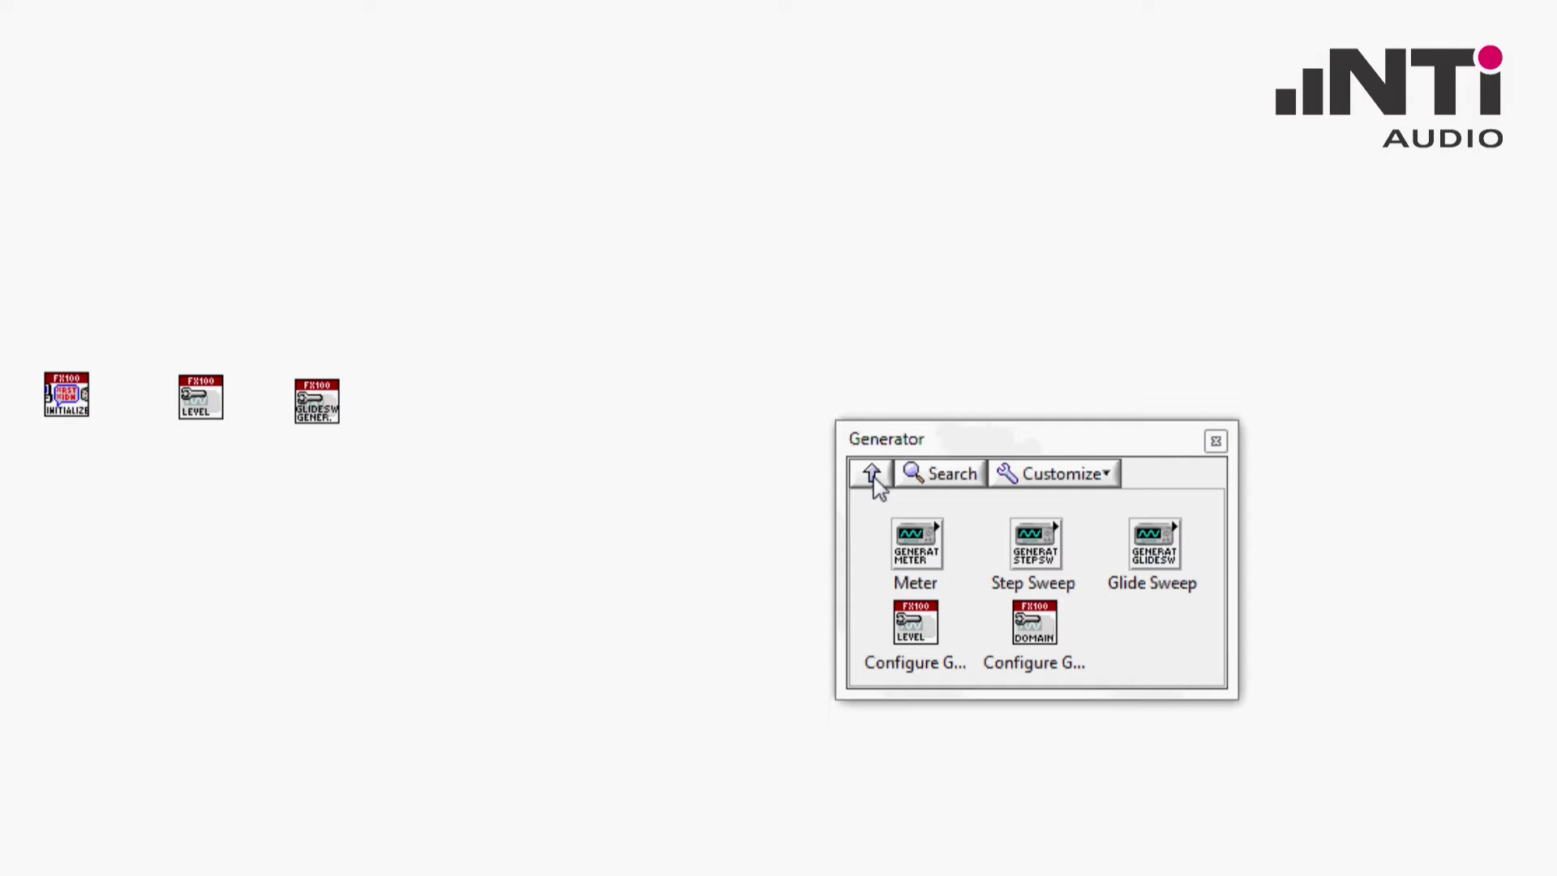
left_click(872, 475)
left_click(872, 476)
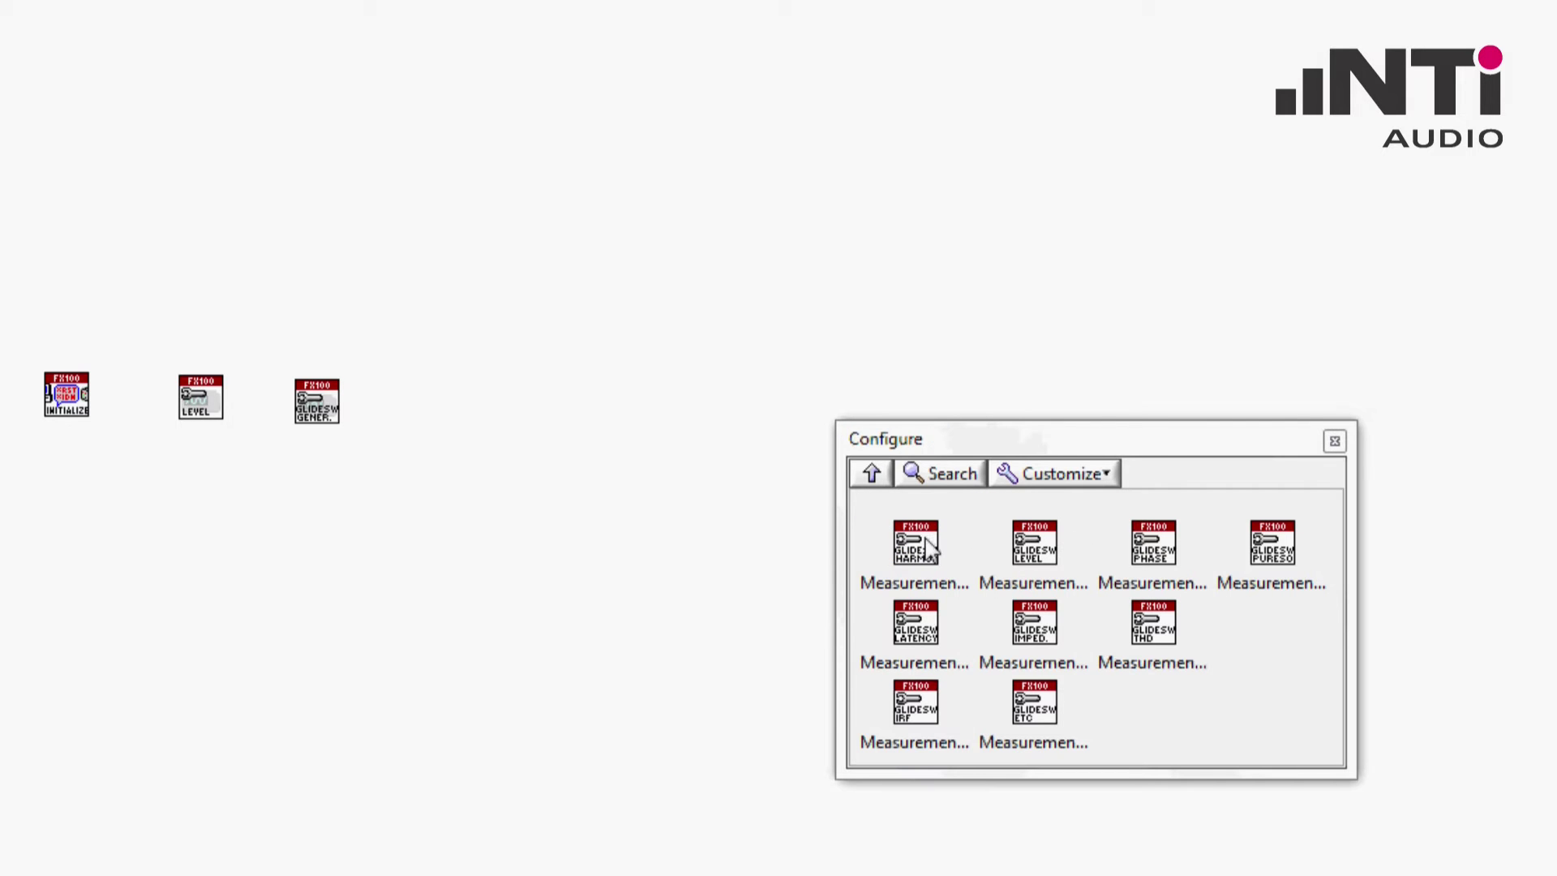
left_click_drag(1033, 553, 447, 405)
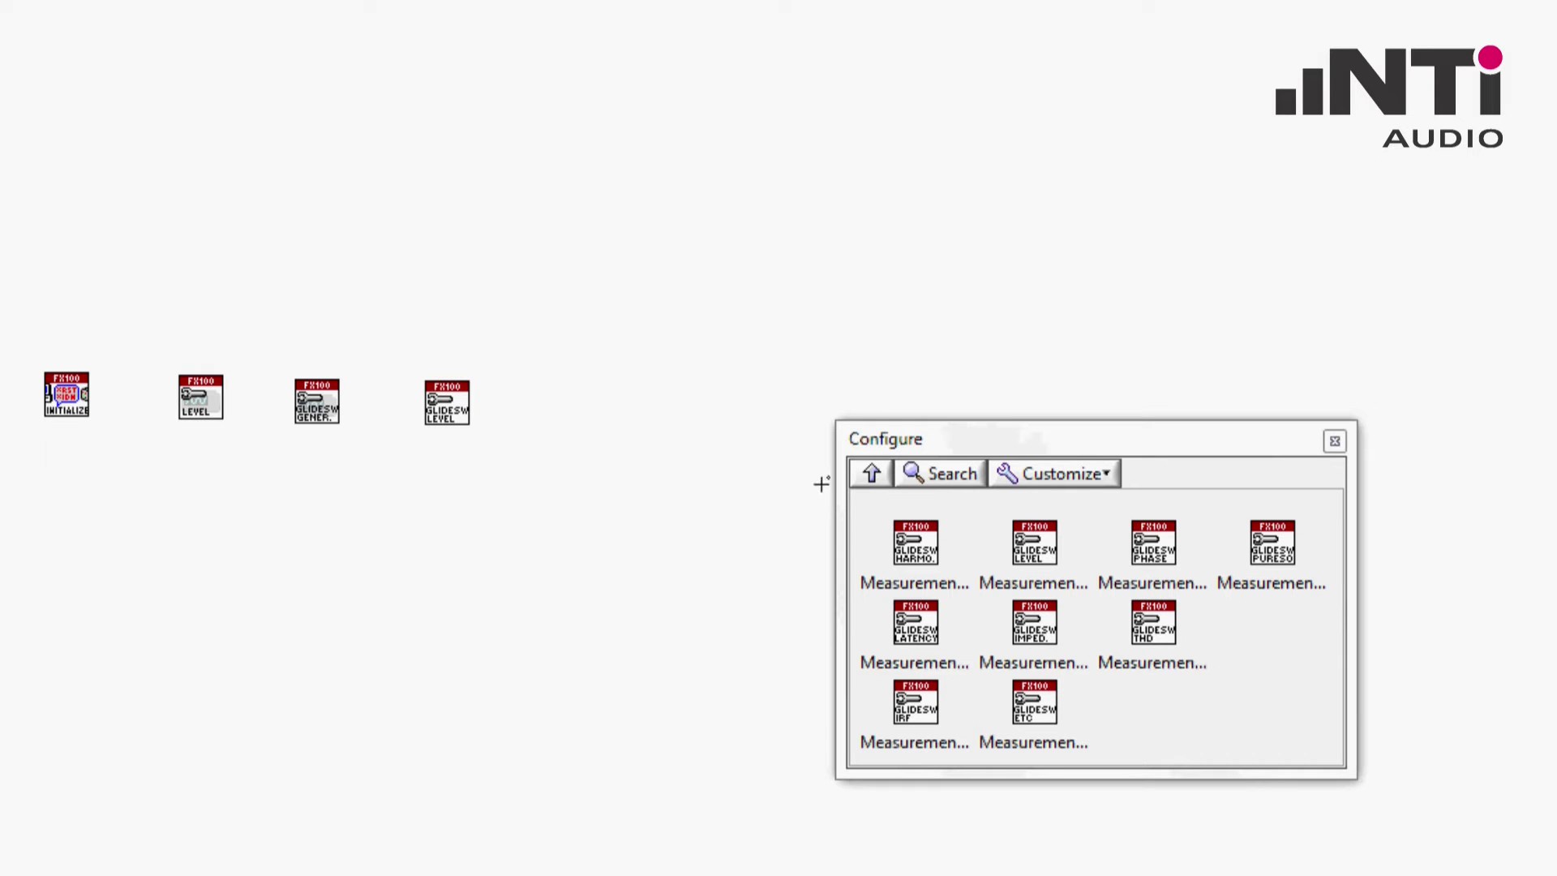
Place the Action-Status Measure Single VI after the configuration VIs
left_click(873, 479)
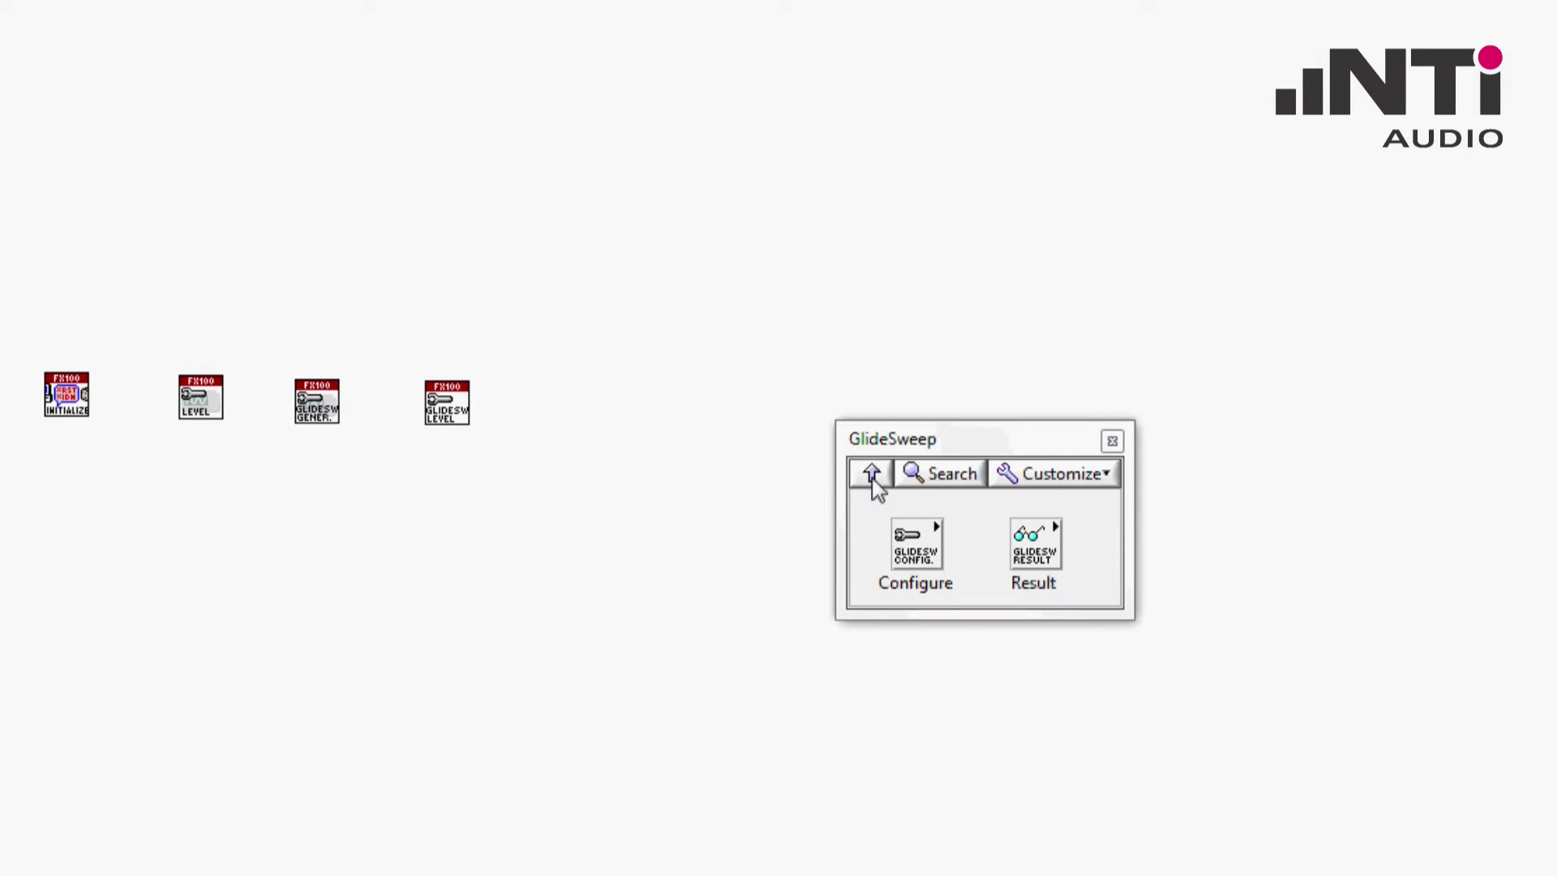
left_click(873, 477)
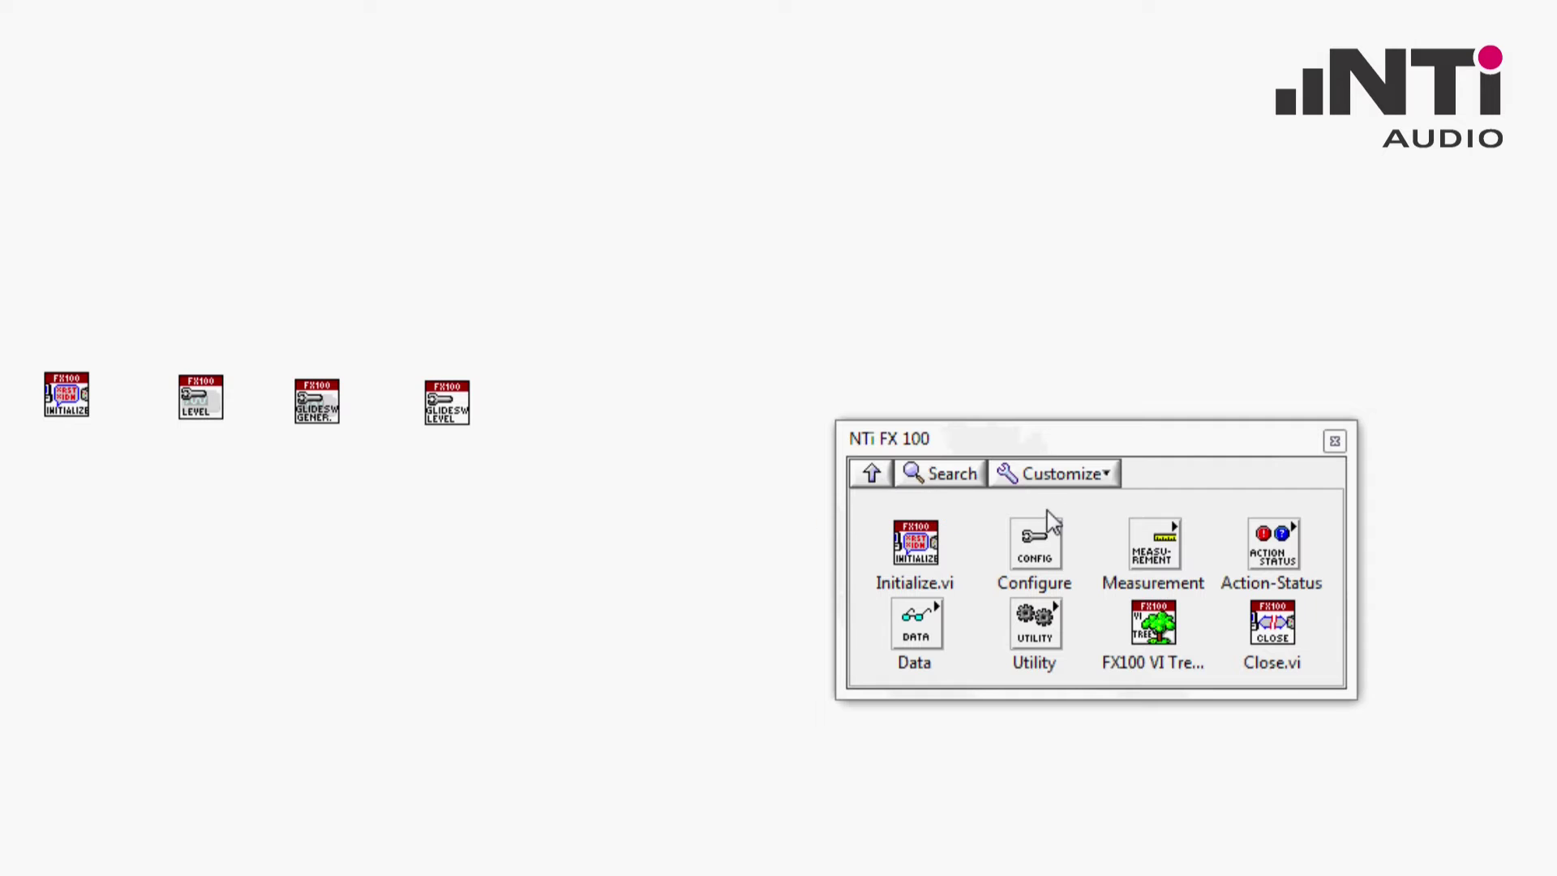
left_click(1272, 548)
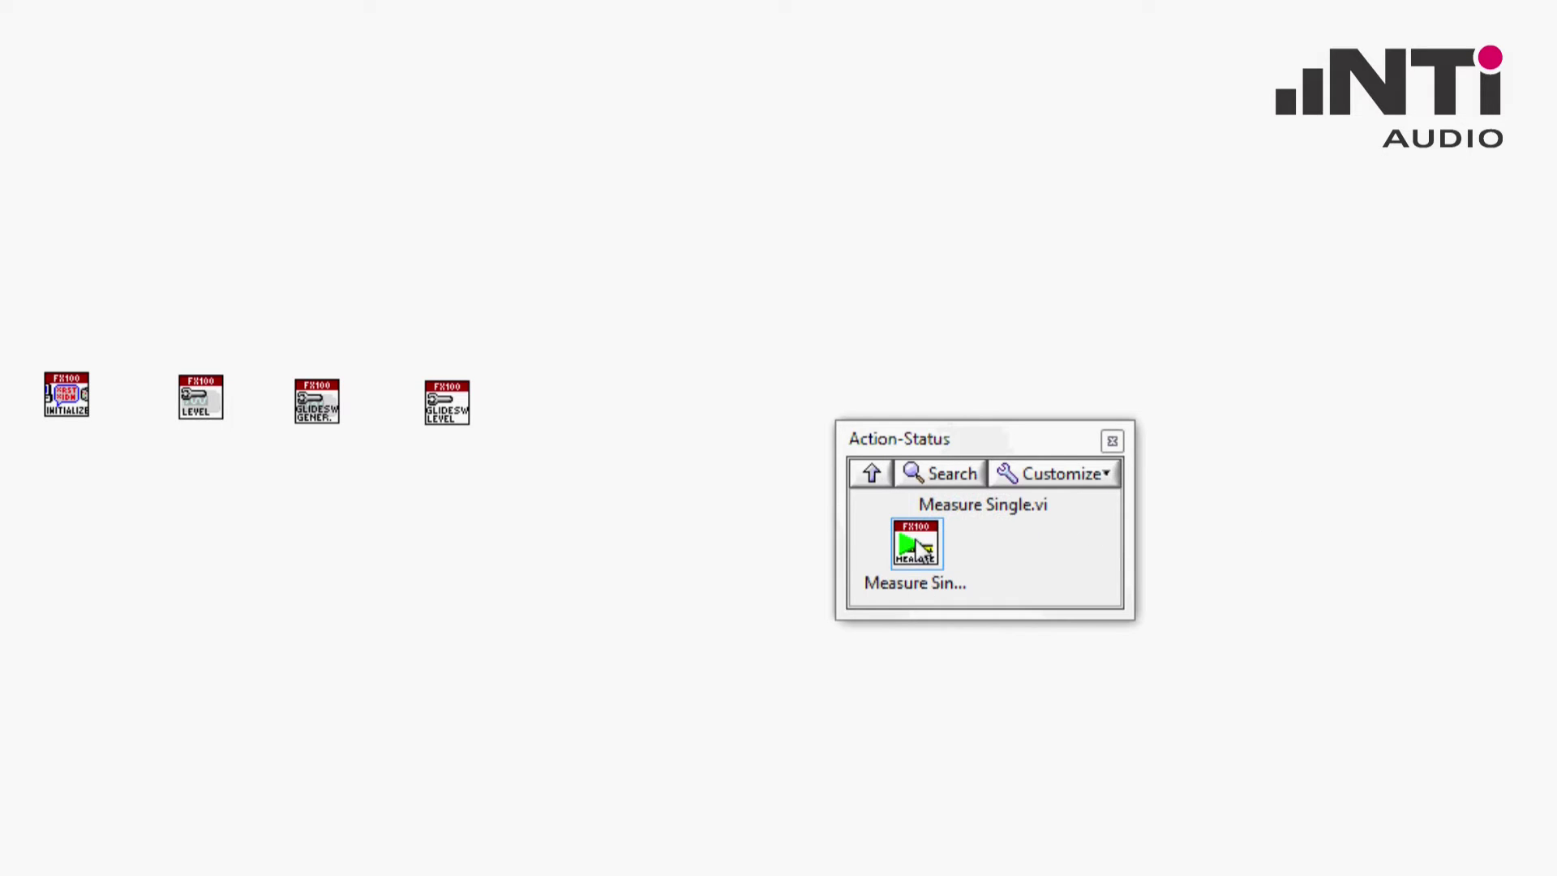
left_click_drag(921, 549, 586, 403)
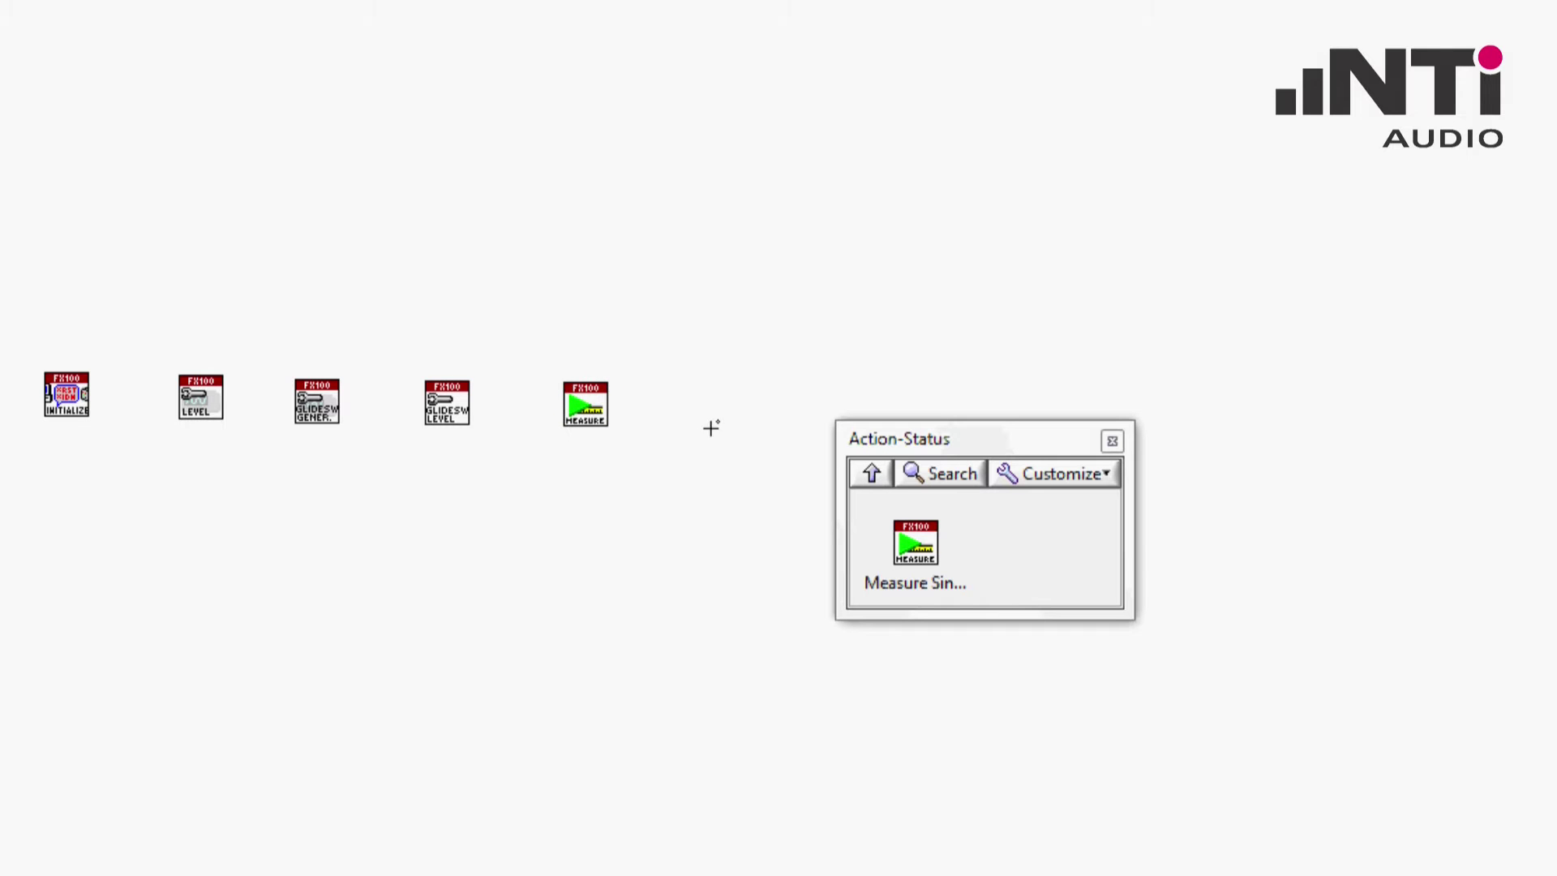
Add the GlideSweep Level result VI after Measure Single
left_click(868, 476)
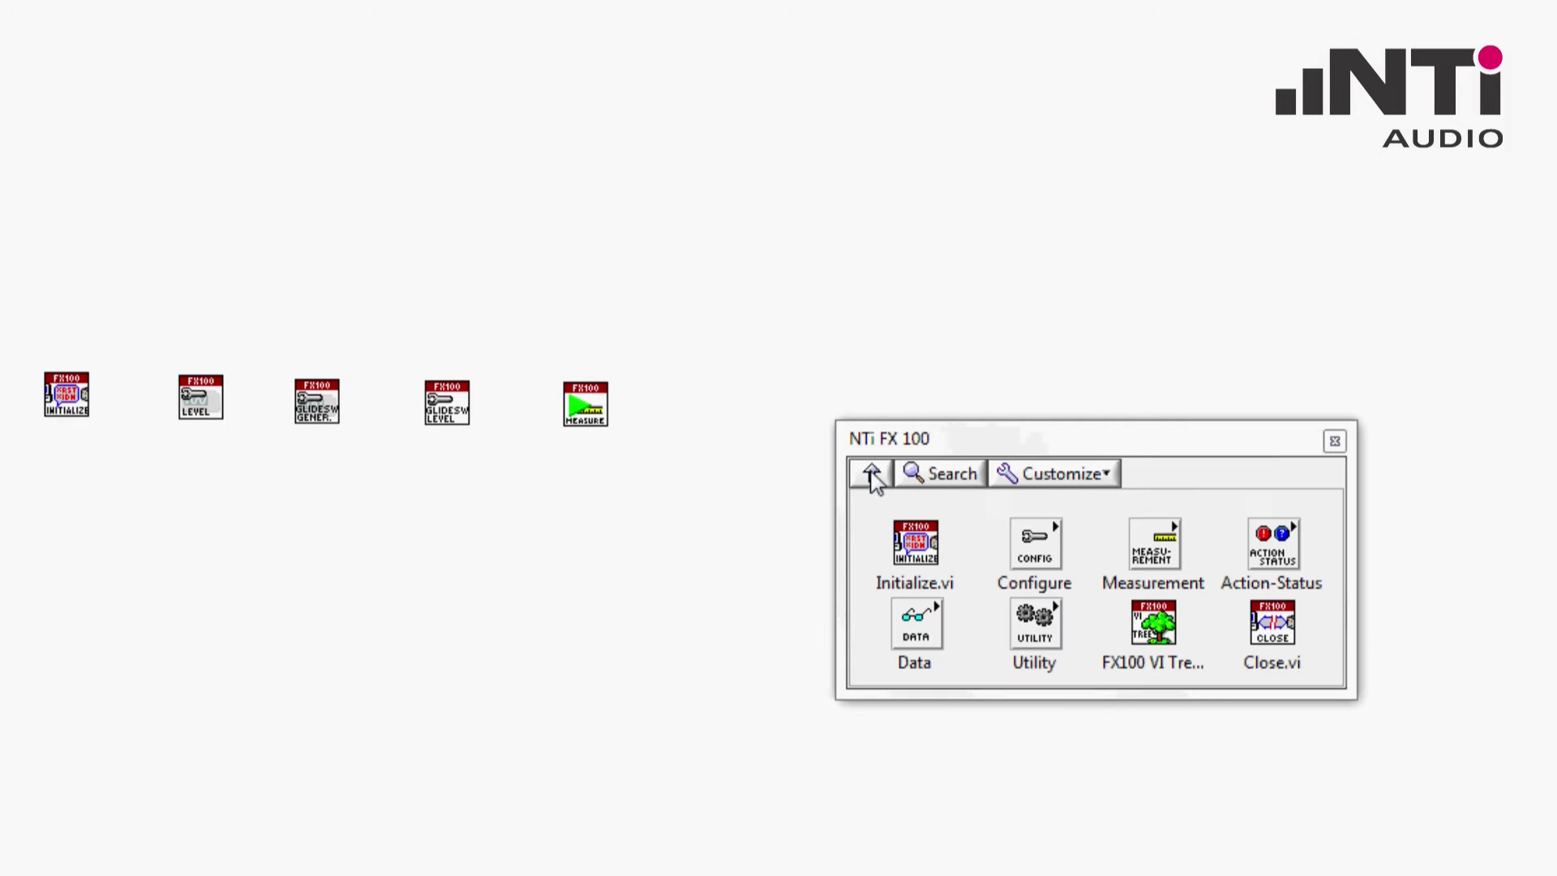
left_click(1148, 553)
left_click(1147, 550)
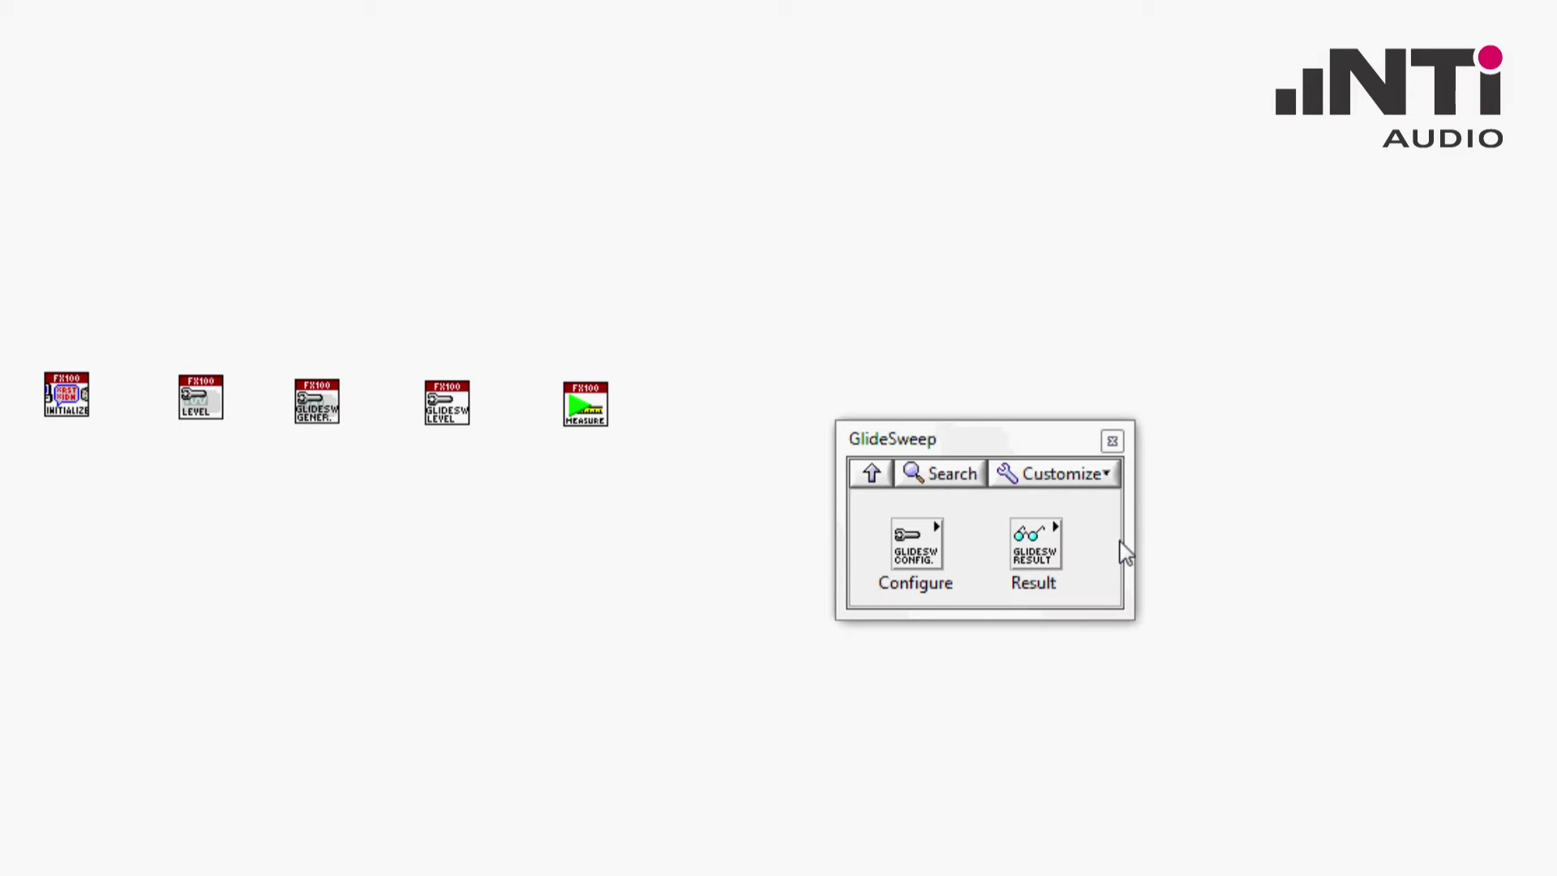
left_click(1050, 544)
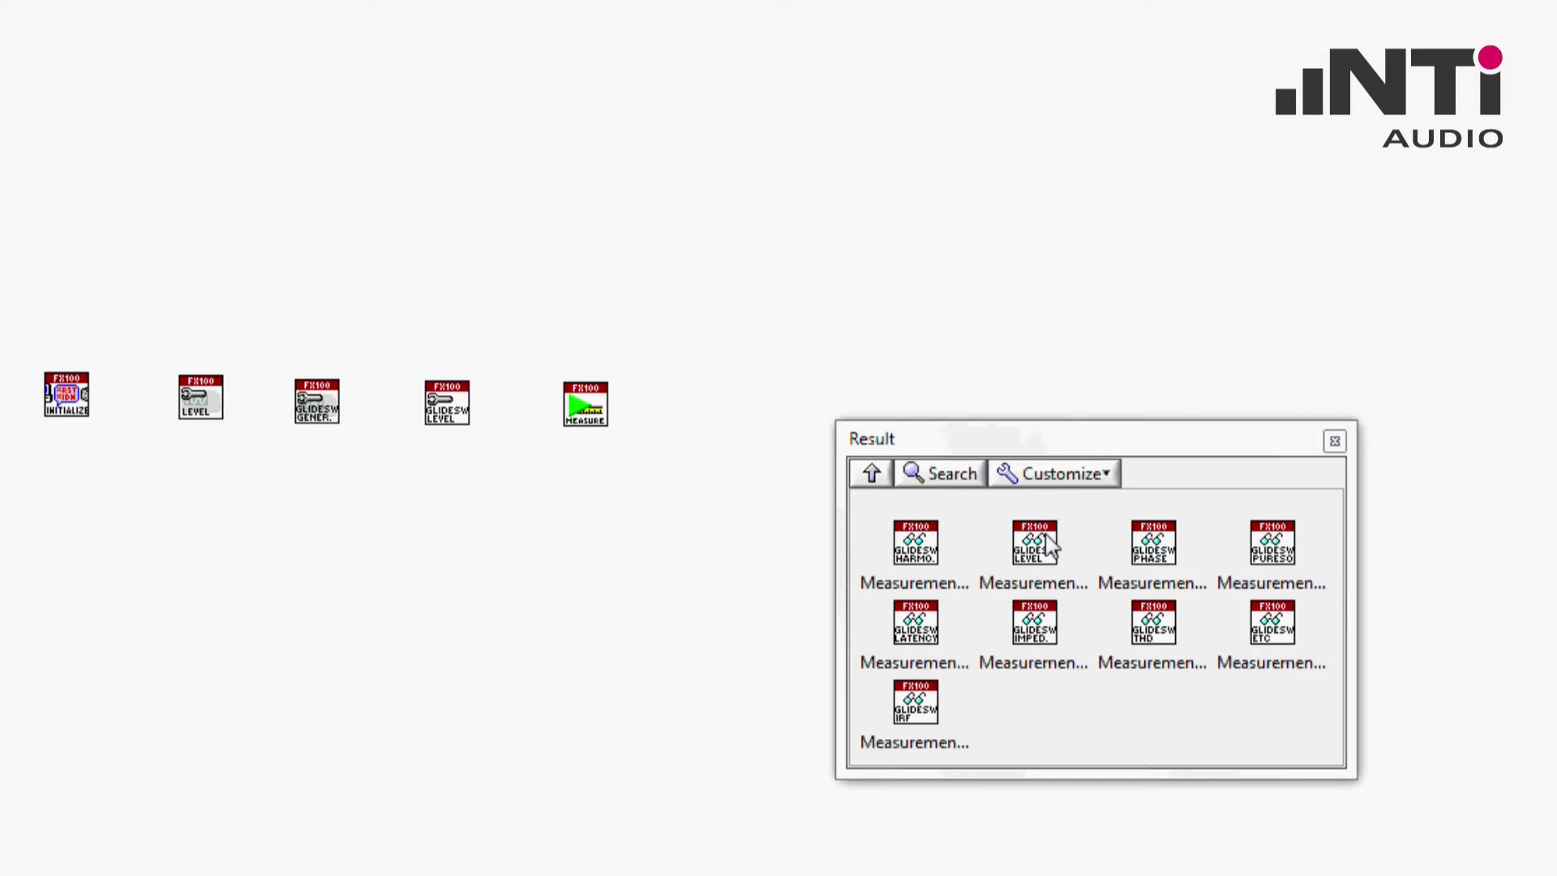
mouse_move(1048, 546)
left_mouse_down()
mouse_move(779, 420)
mouse_move(710, 407)
left_mouse_up()
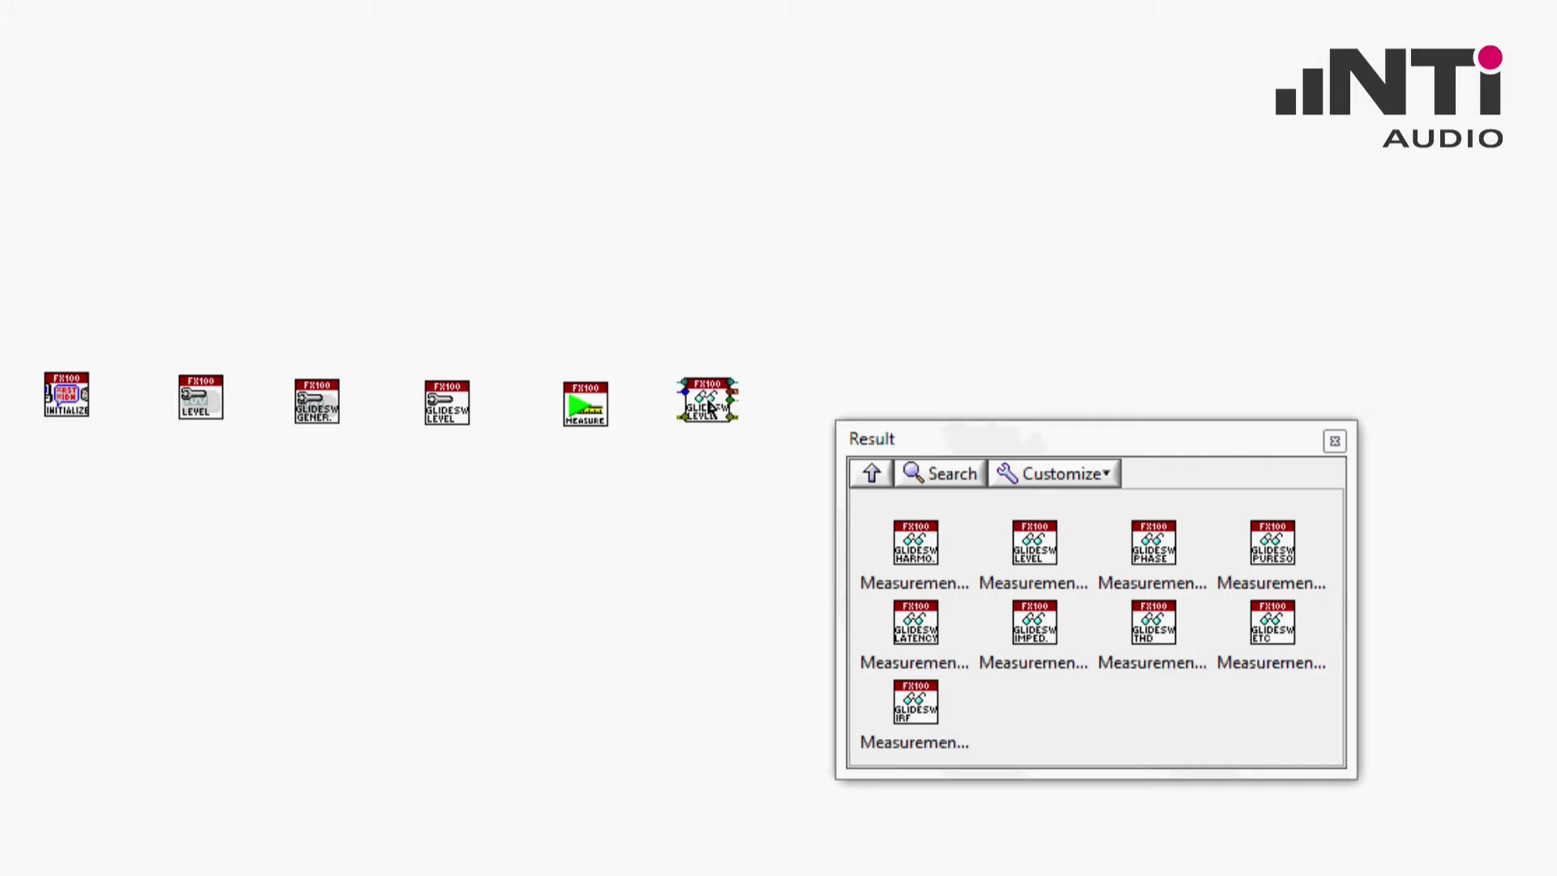
Place Close.vi at the end of the driver VI row
left_click(871, 475)
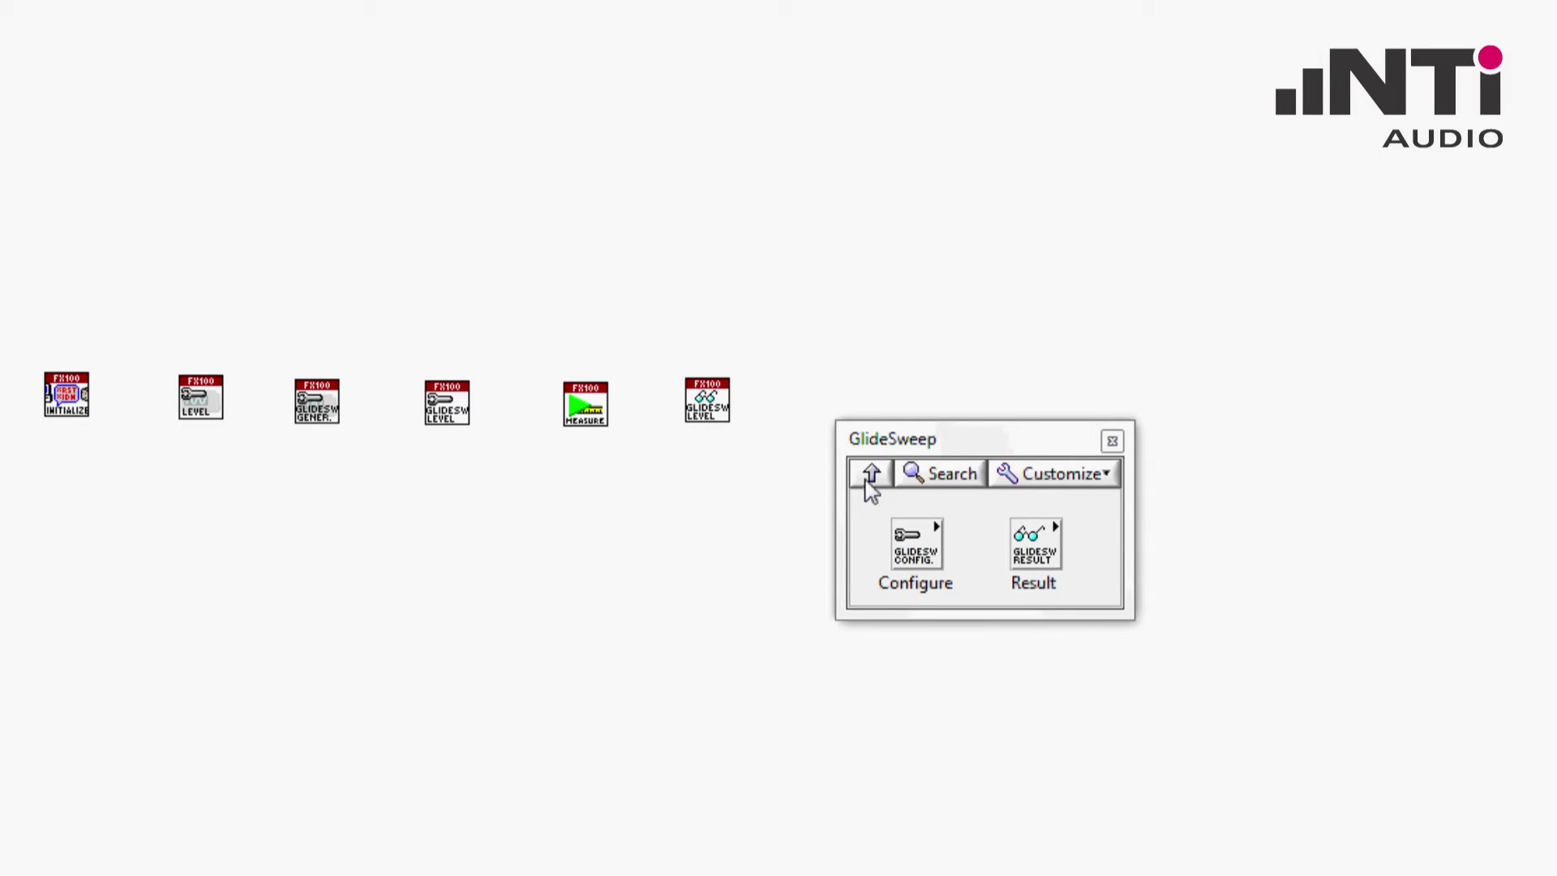
left_click(871, 477)
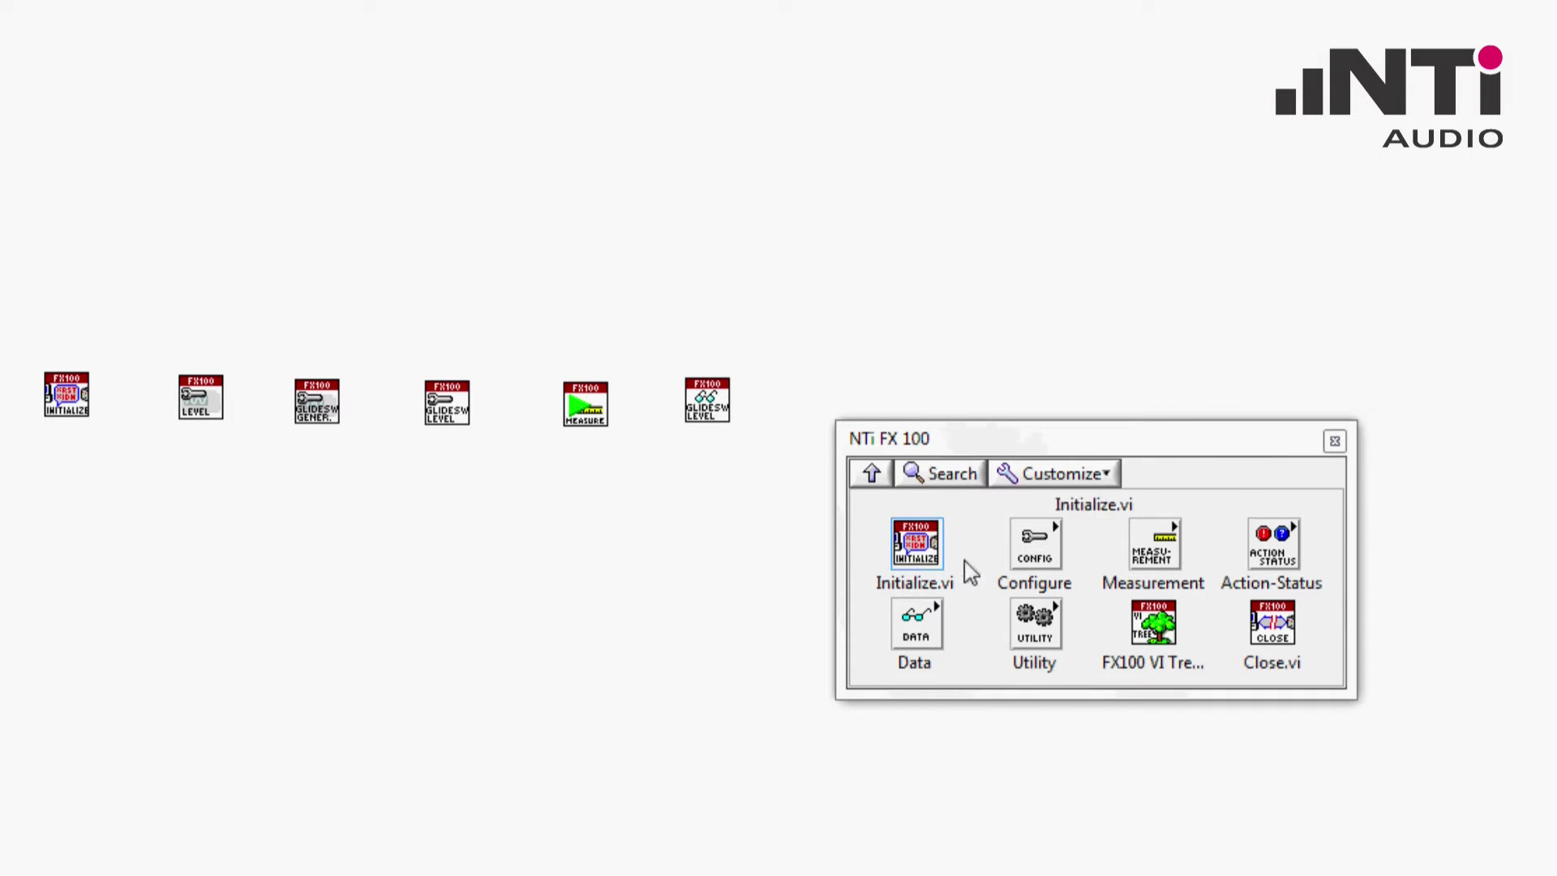
left_click(1266, 642)
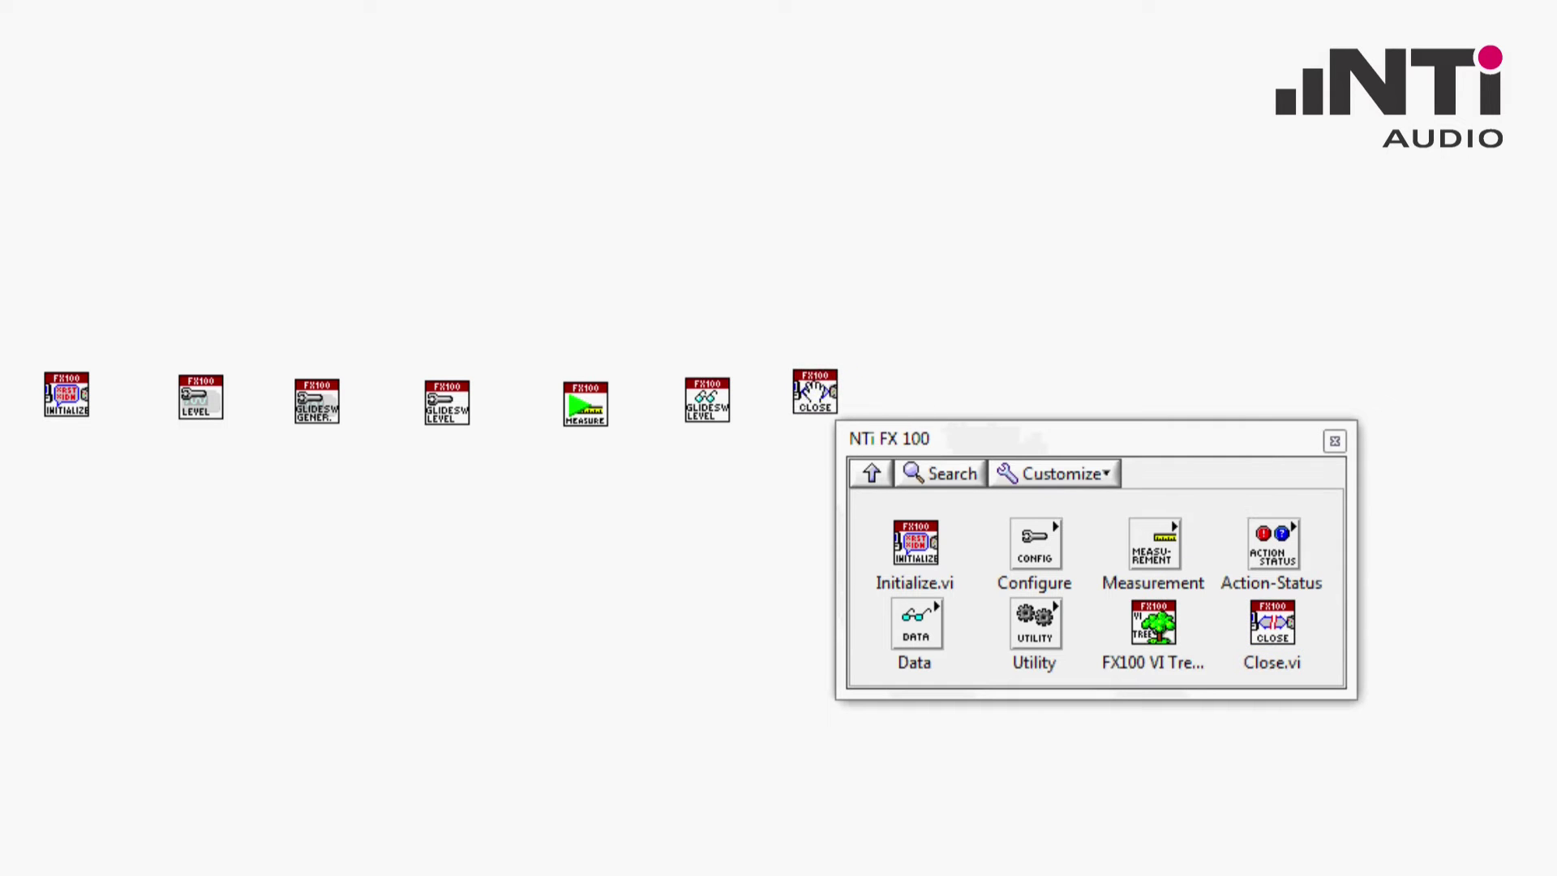
left_click(816, 401)
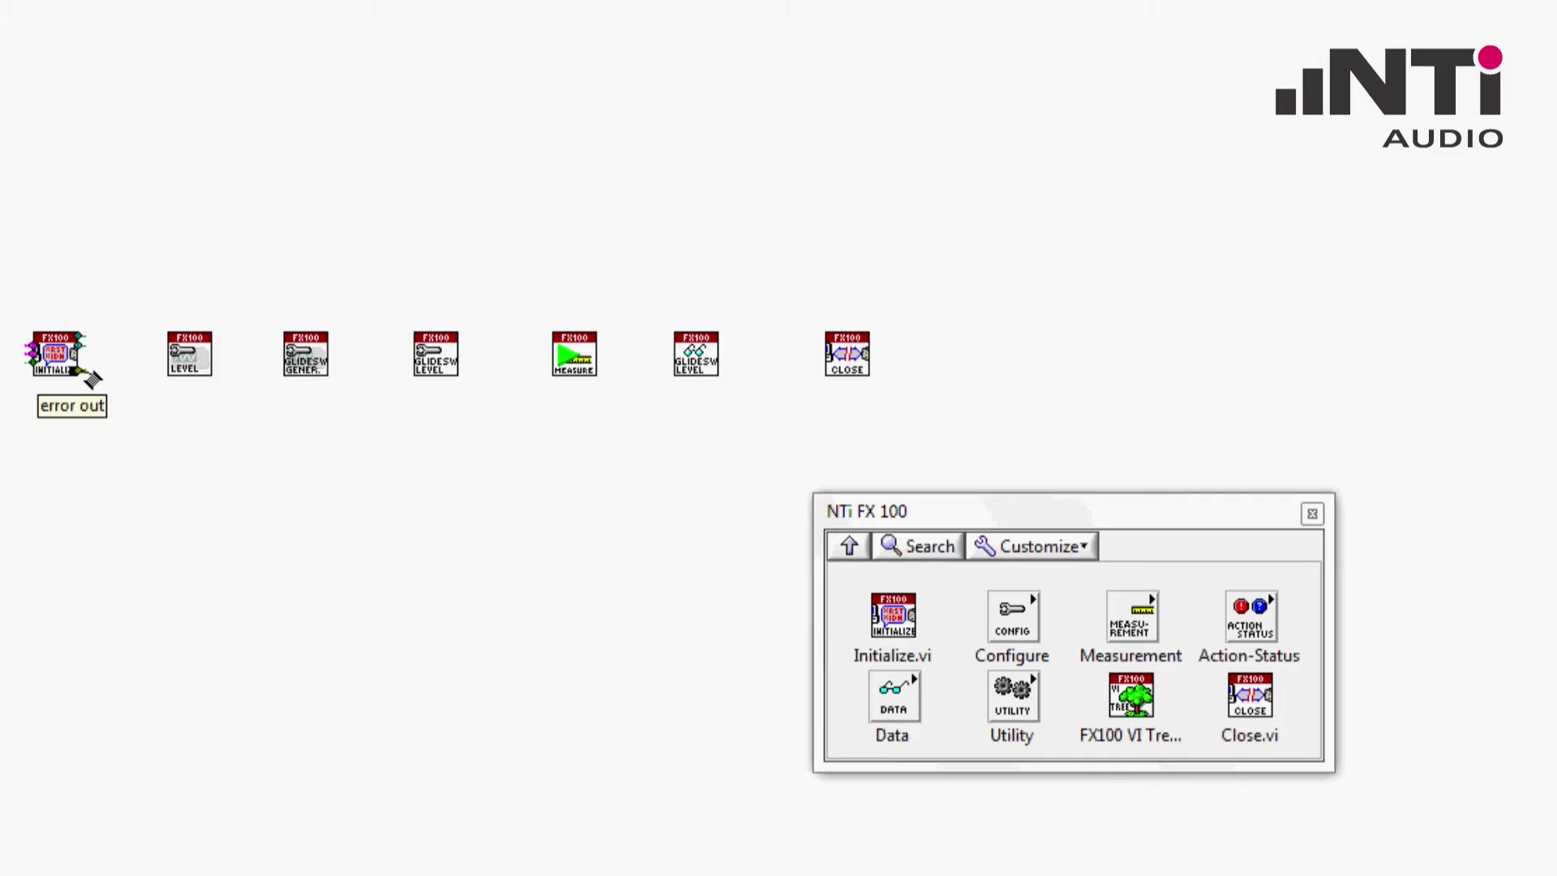
Wire error outputs from Initialize into the Level VI and on to the glide sweep generator
left_click(89, 378)
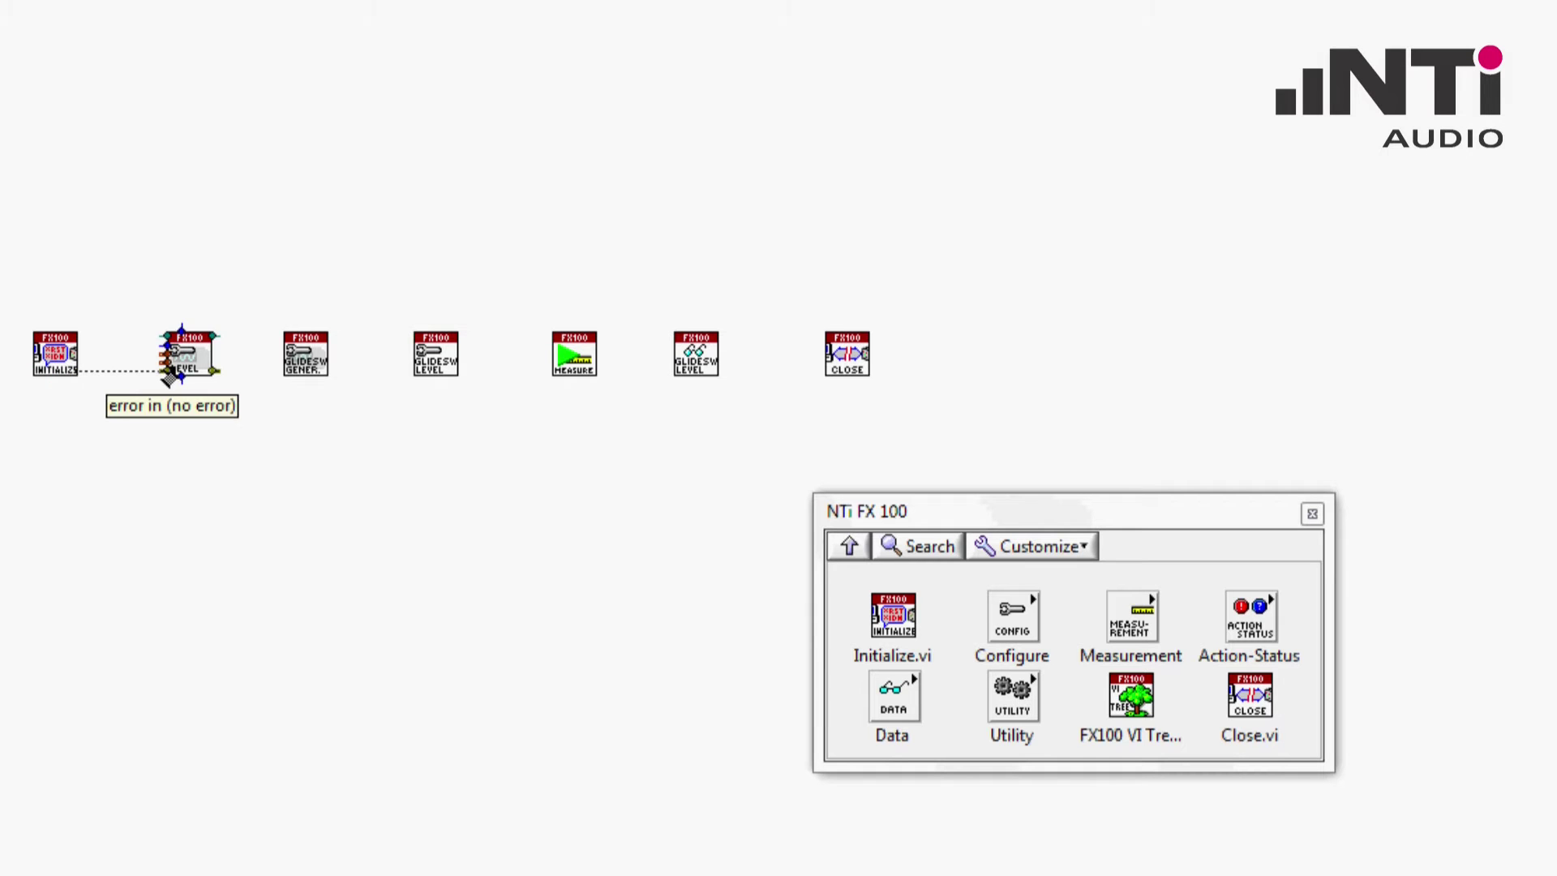
left_click(167, 373)
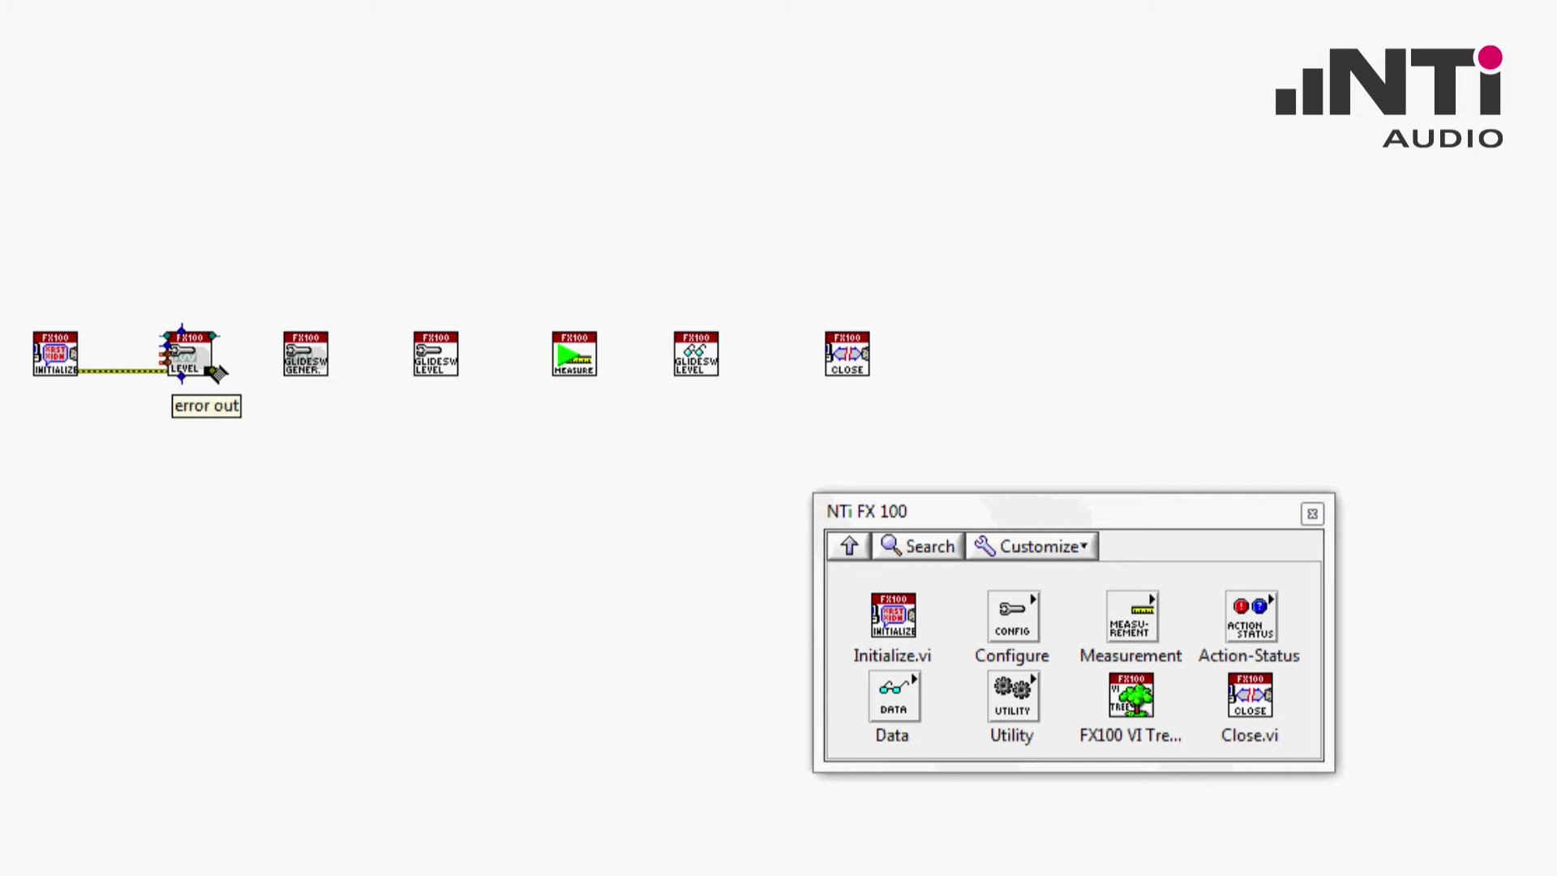
left_click(213, 372)
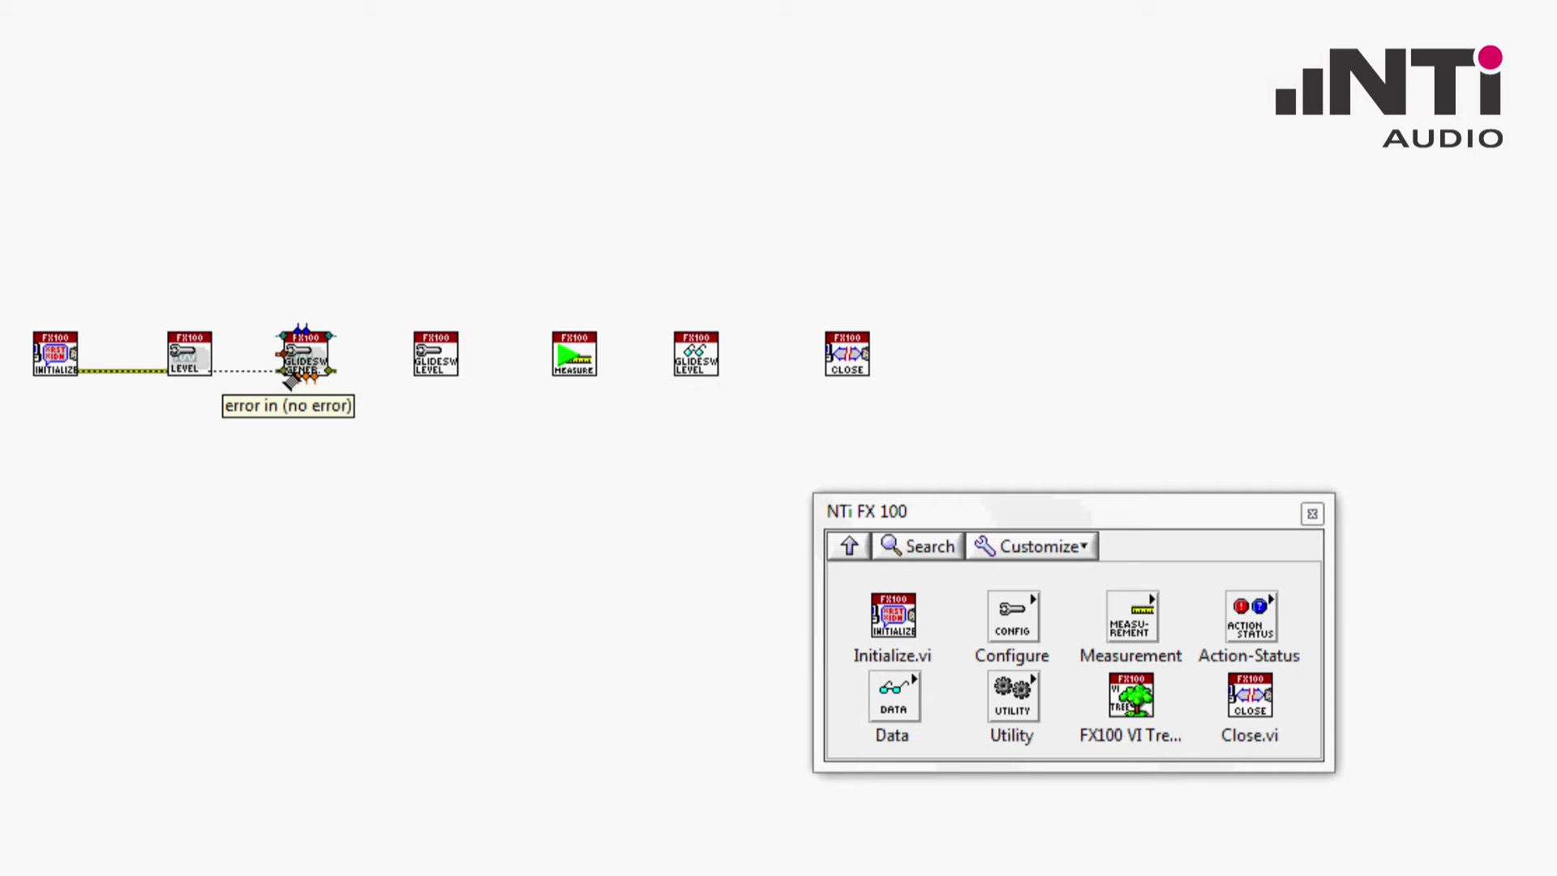
left_click(286, 370)
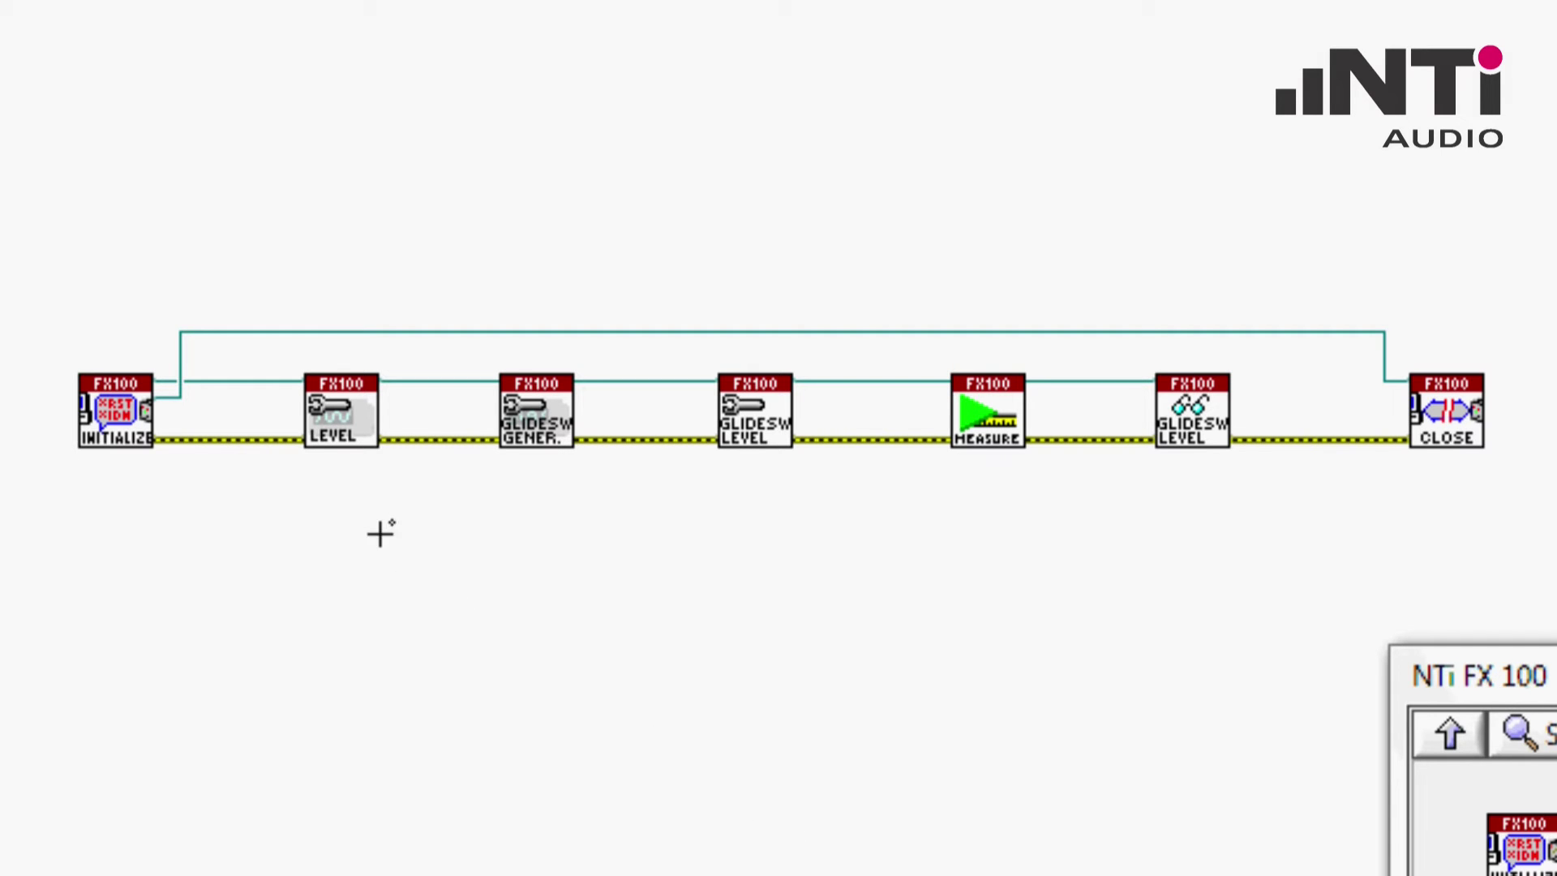
right_click(313, 396)
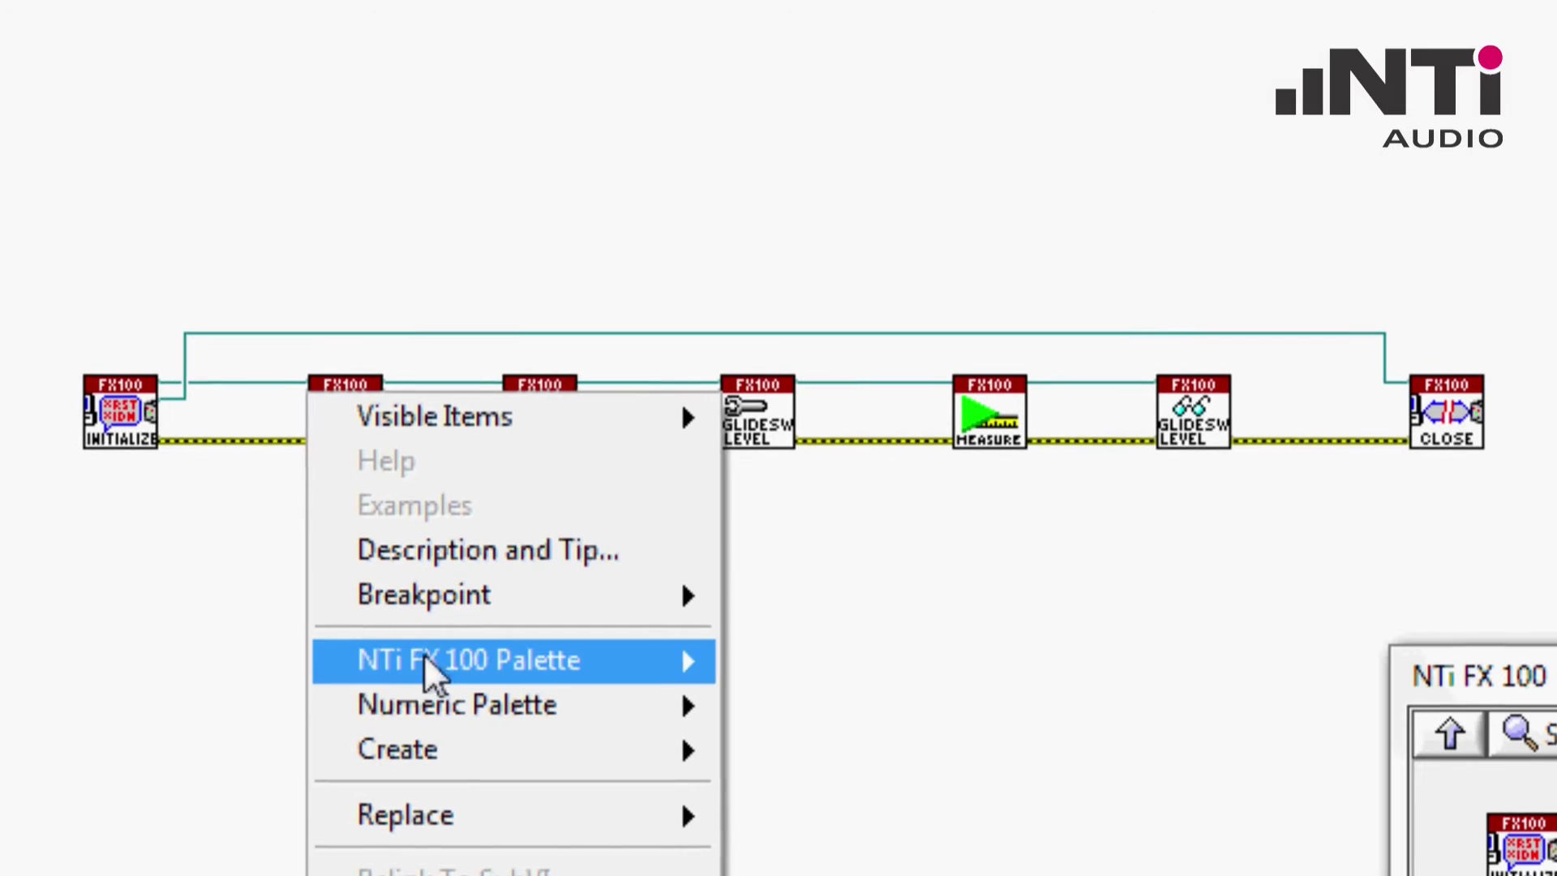
mouse_move(572, 747)
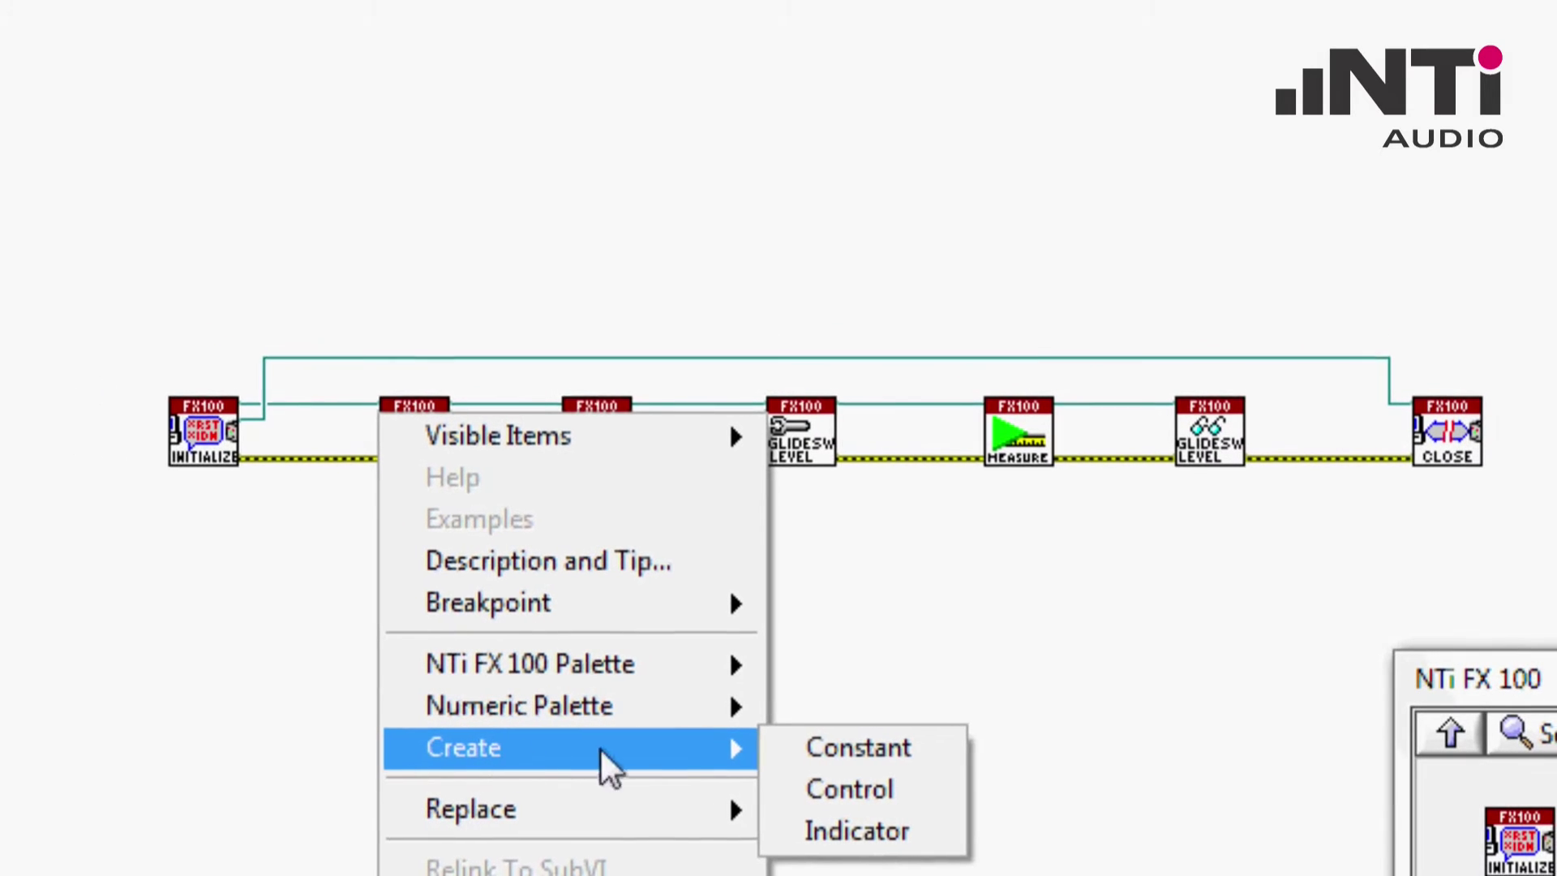
Create a channel control for the Level VI, move it above the chain, and relabel it
left_click(867, 791)
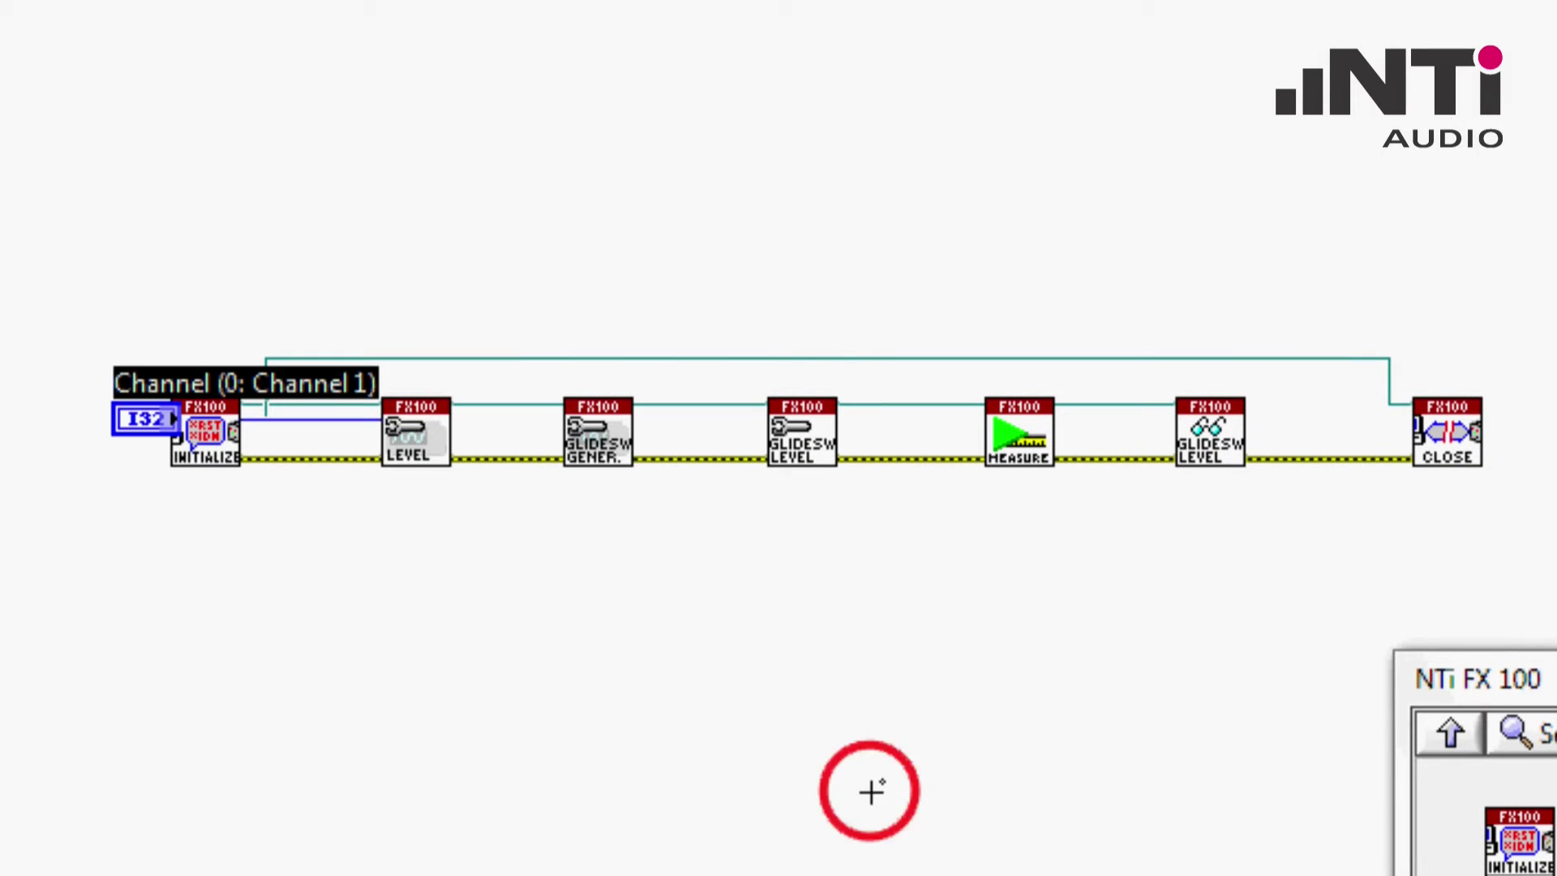
left_click_drag(146, 421, 308, 288)
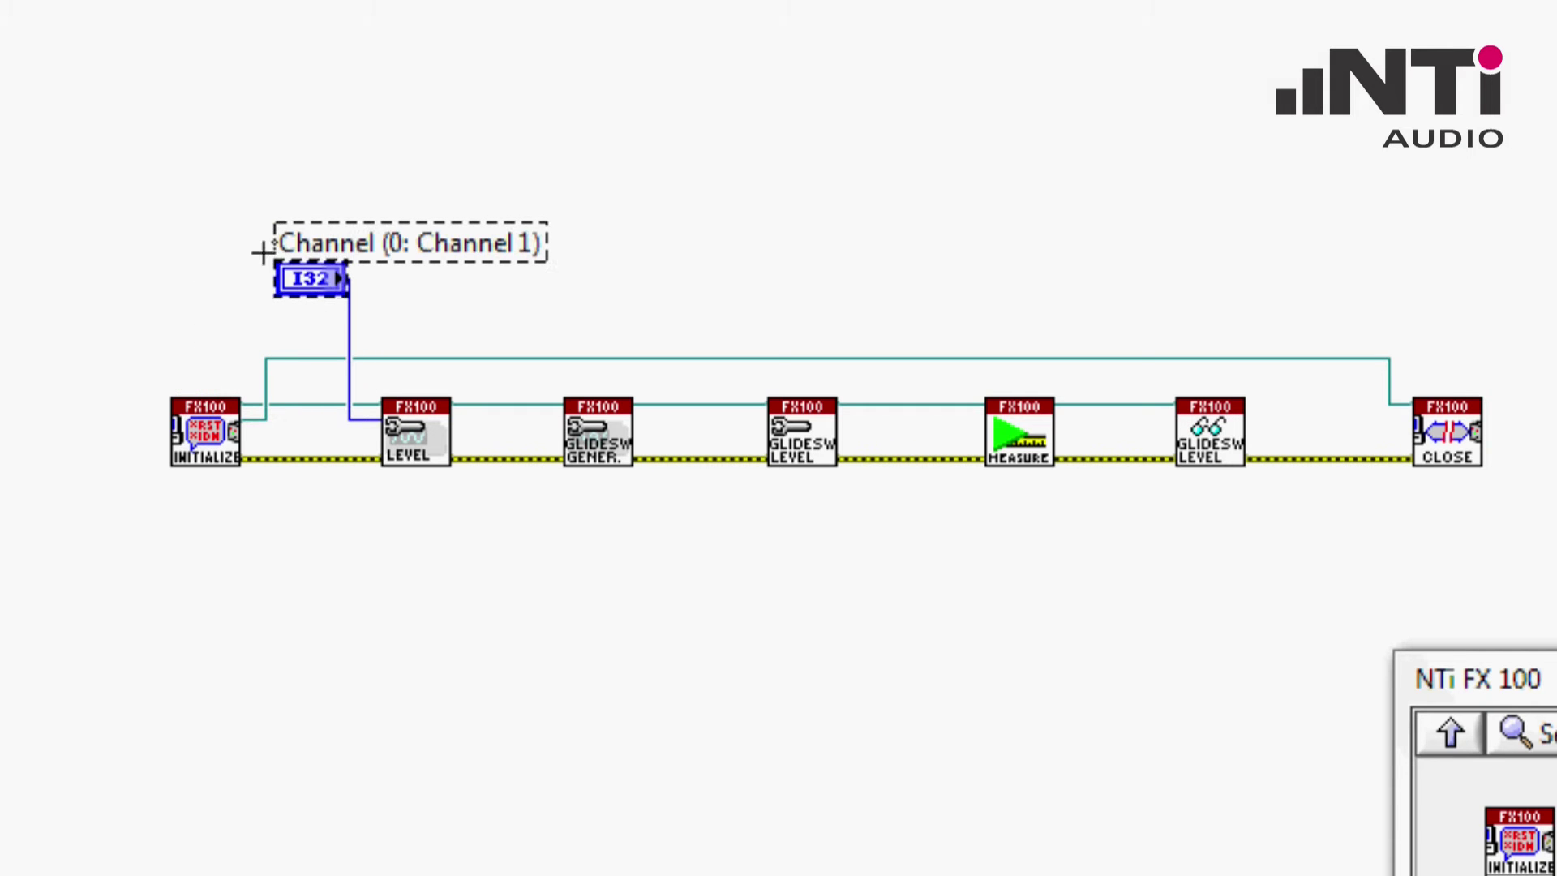
left_click(373, 242)
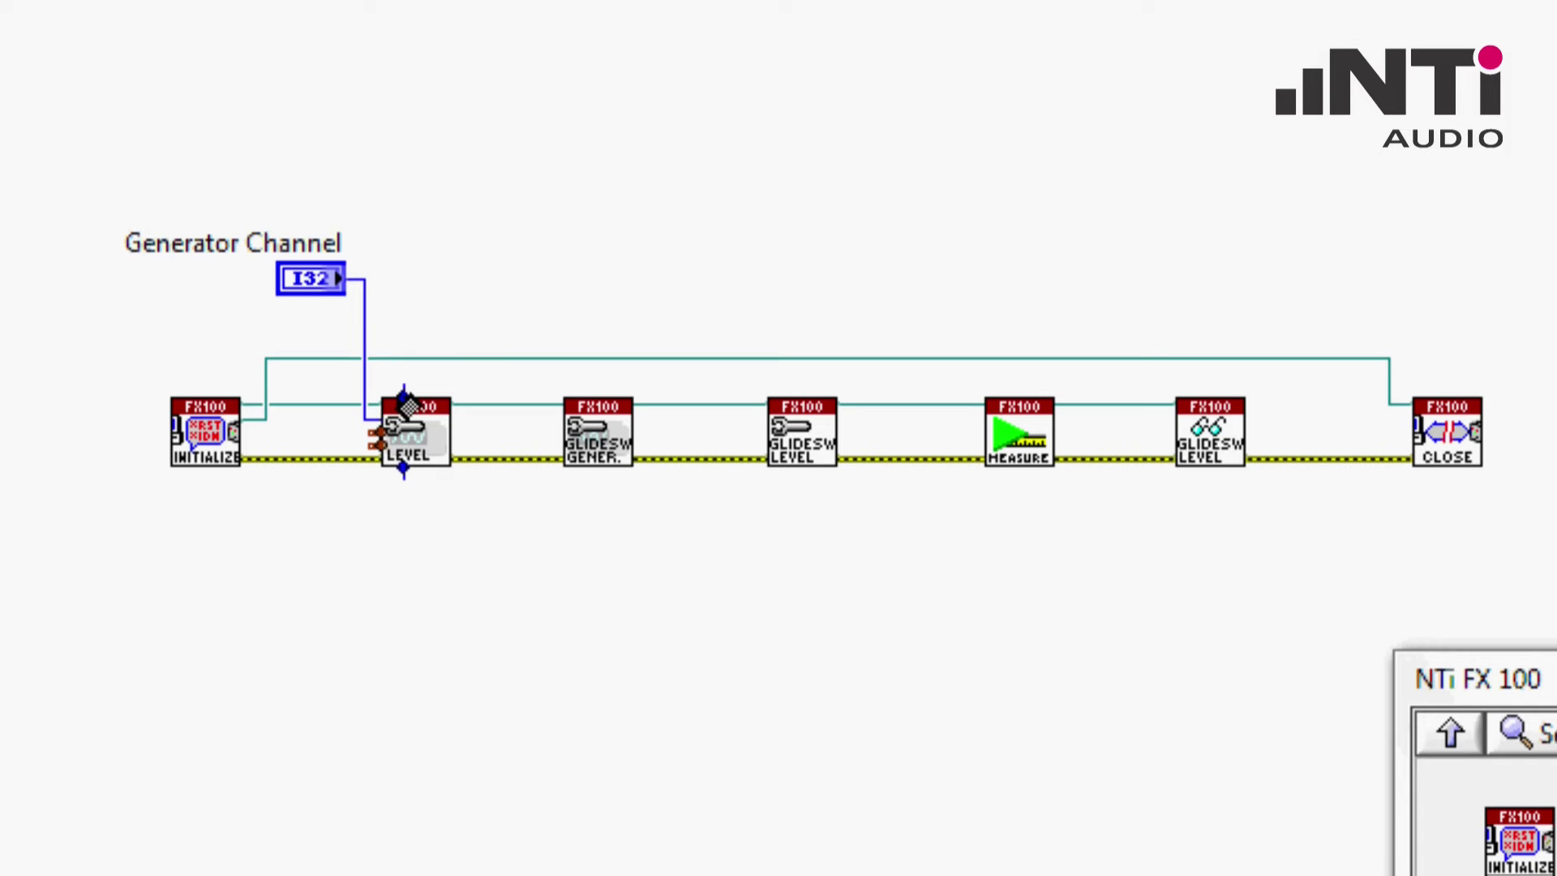
Add an On constant and a Generator Level control, placed below the chain
right_click(405, 405)
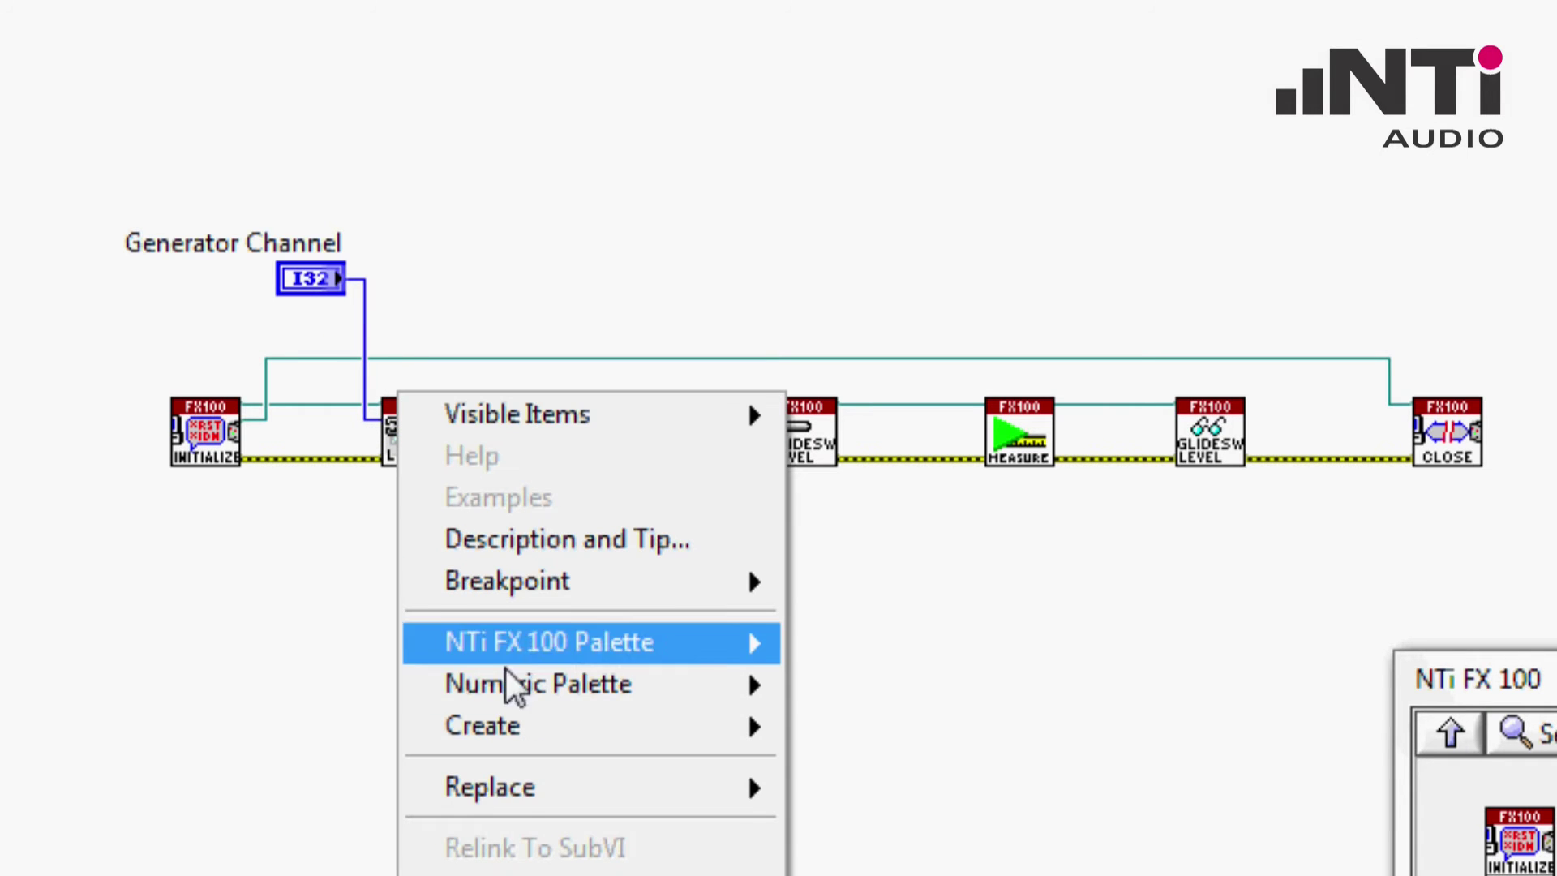
mouse_move(482, 725)
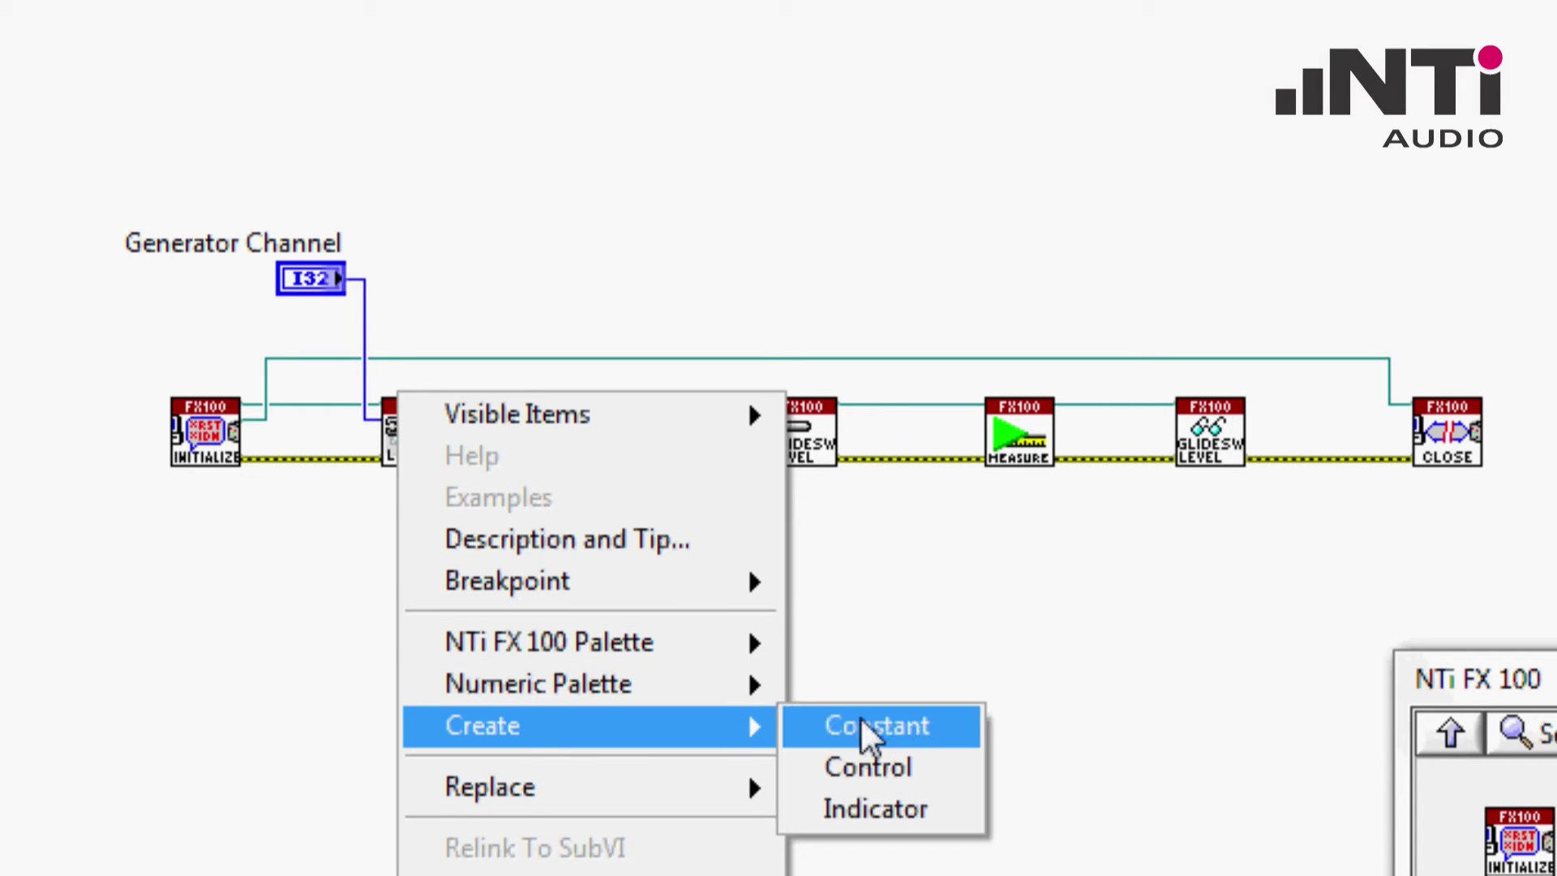
left_click(868, 734)
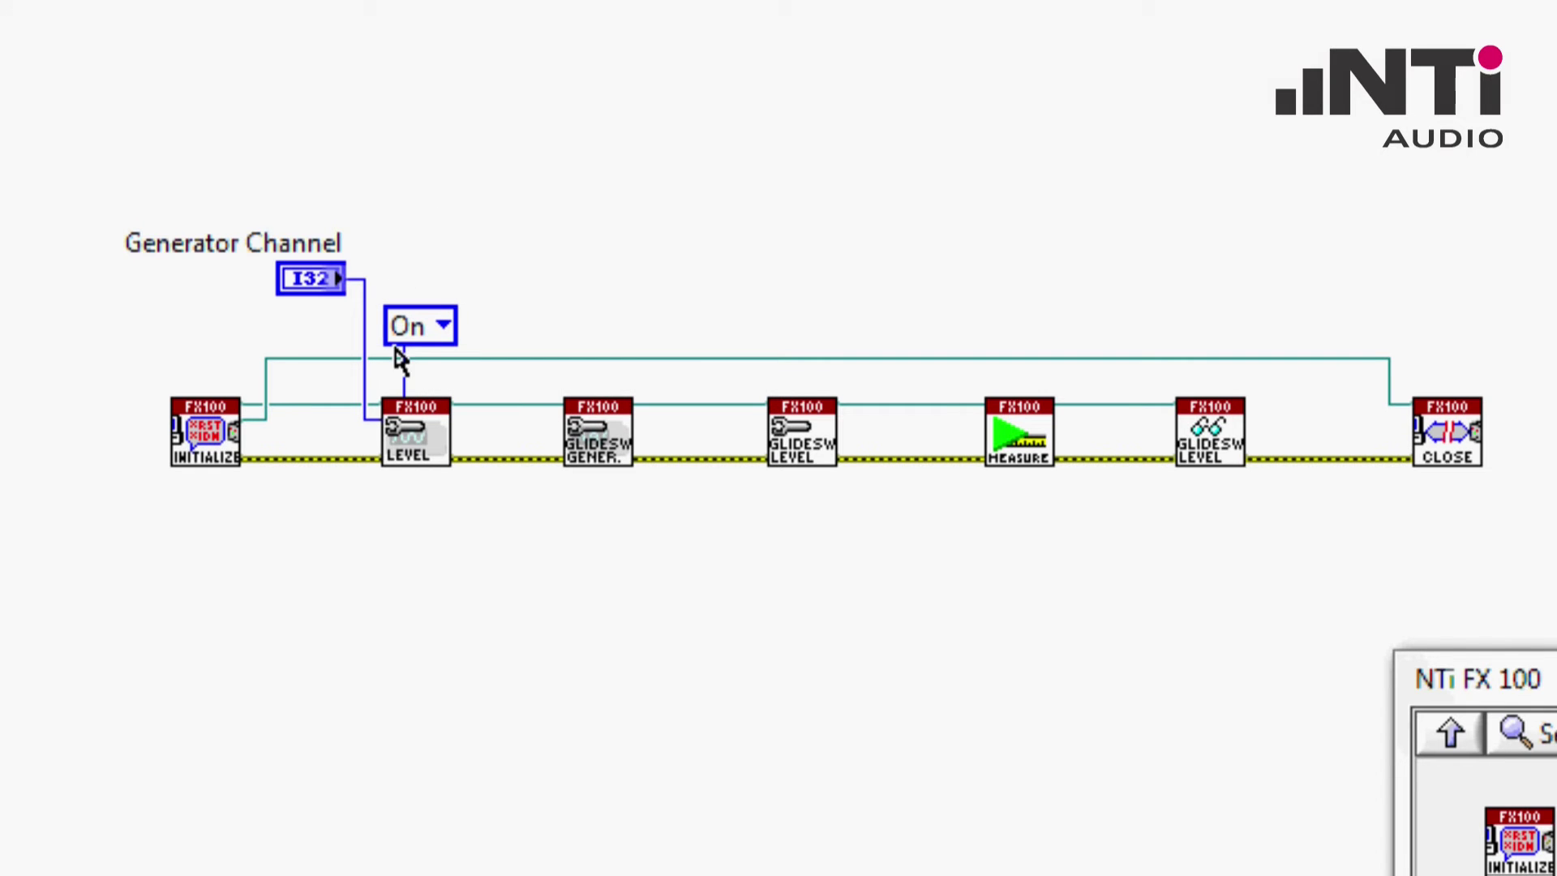
right_click(399, 450)
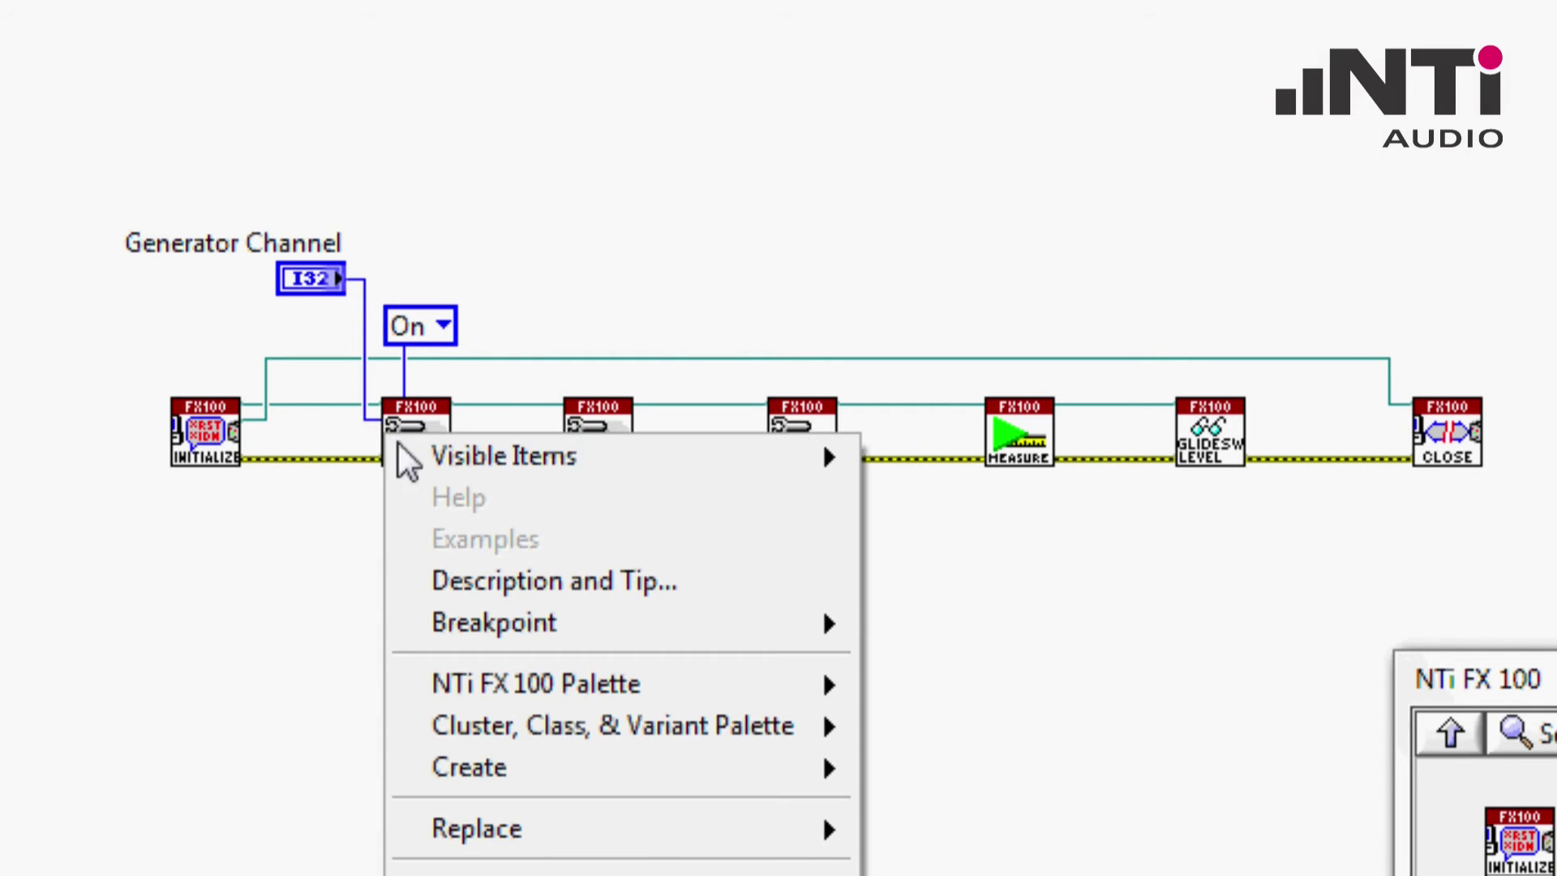
mouse_move(488, 767)
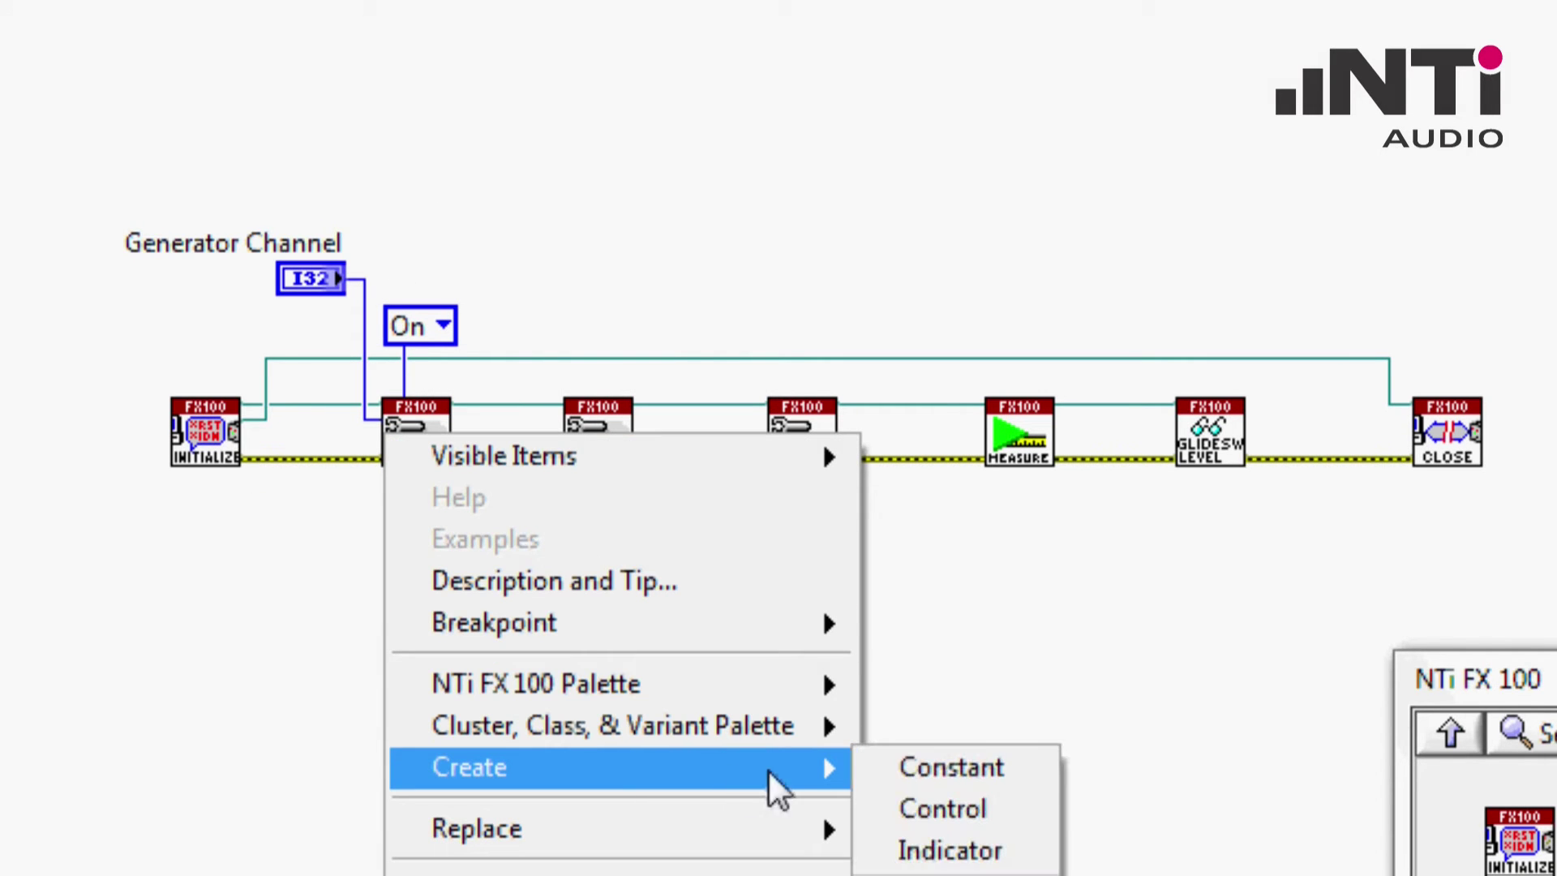
left_click(936, 808)
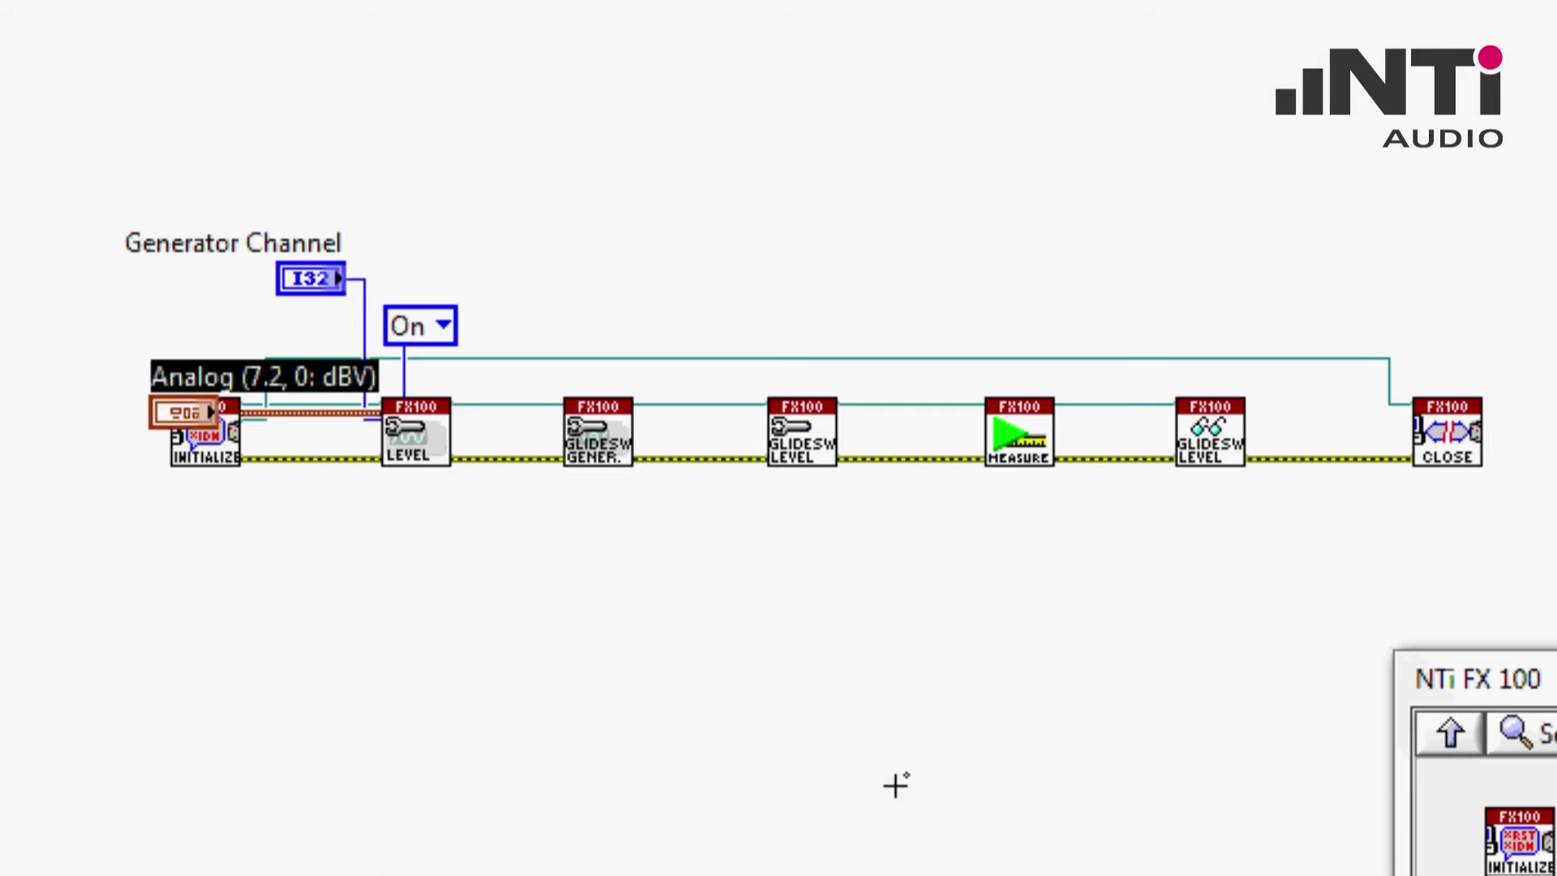
left_click_drag(189, 413, 278, 574)
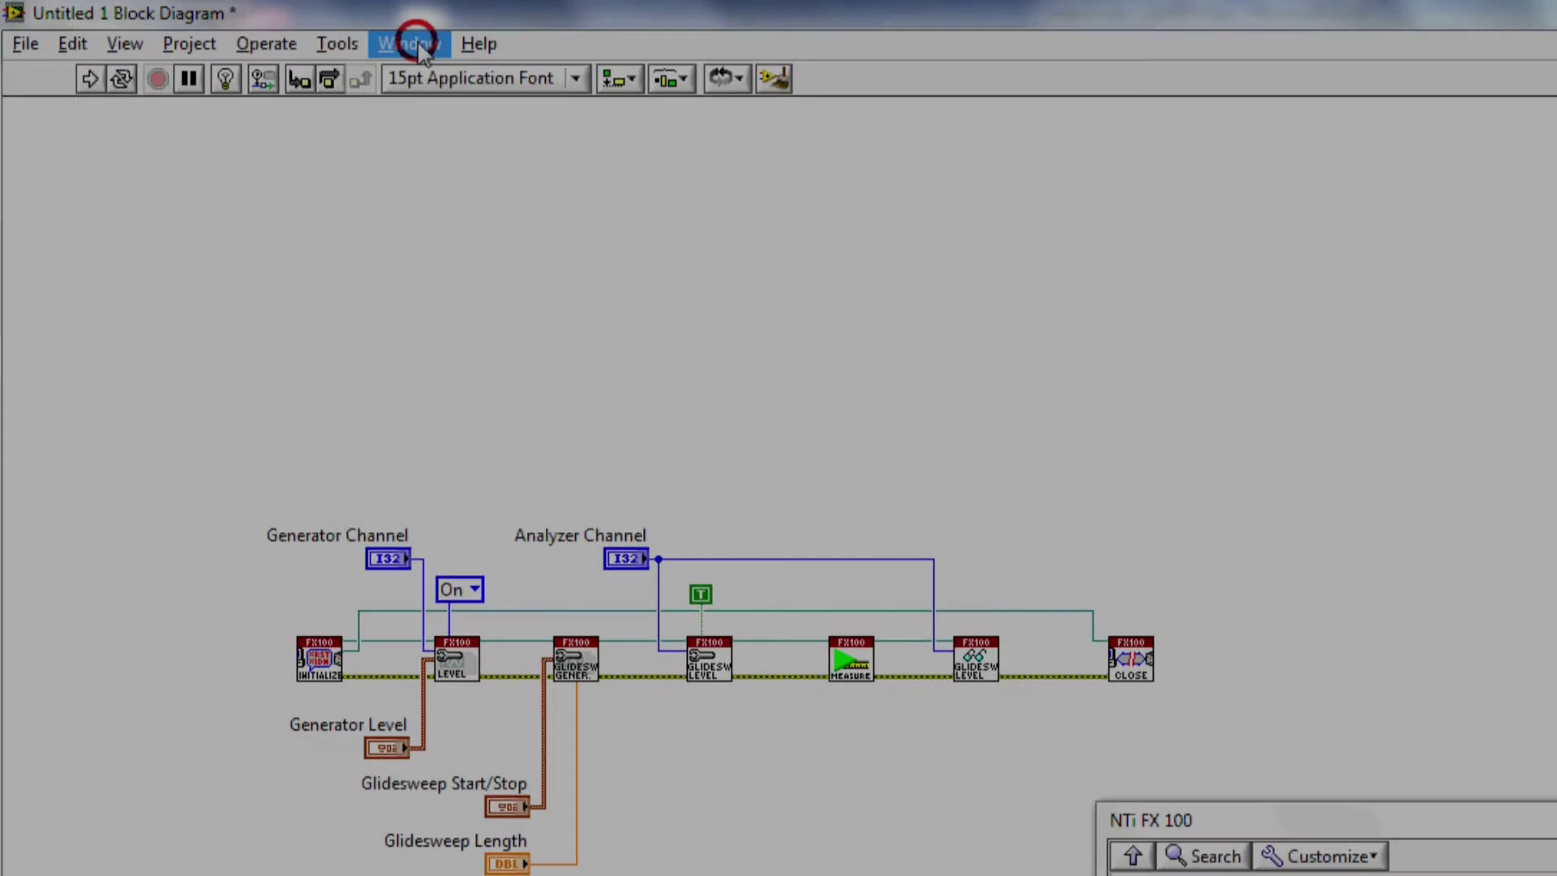
On the front panel, move the Glidesweep Start/Stop and Generator Level clusters rightward
left_click(414, 44)
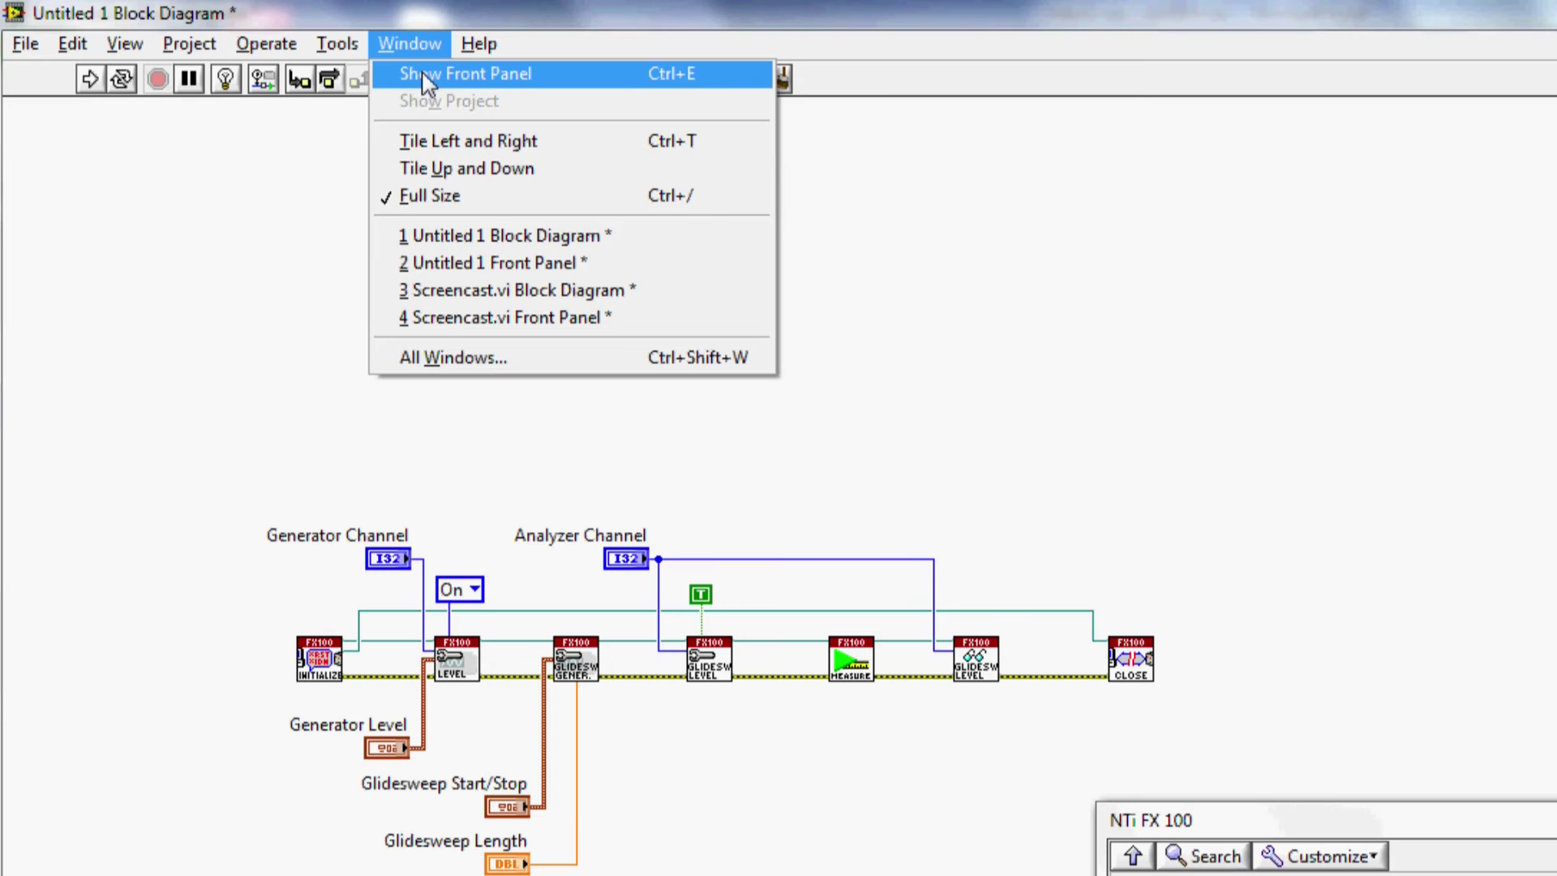
left_click(426, 80)
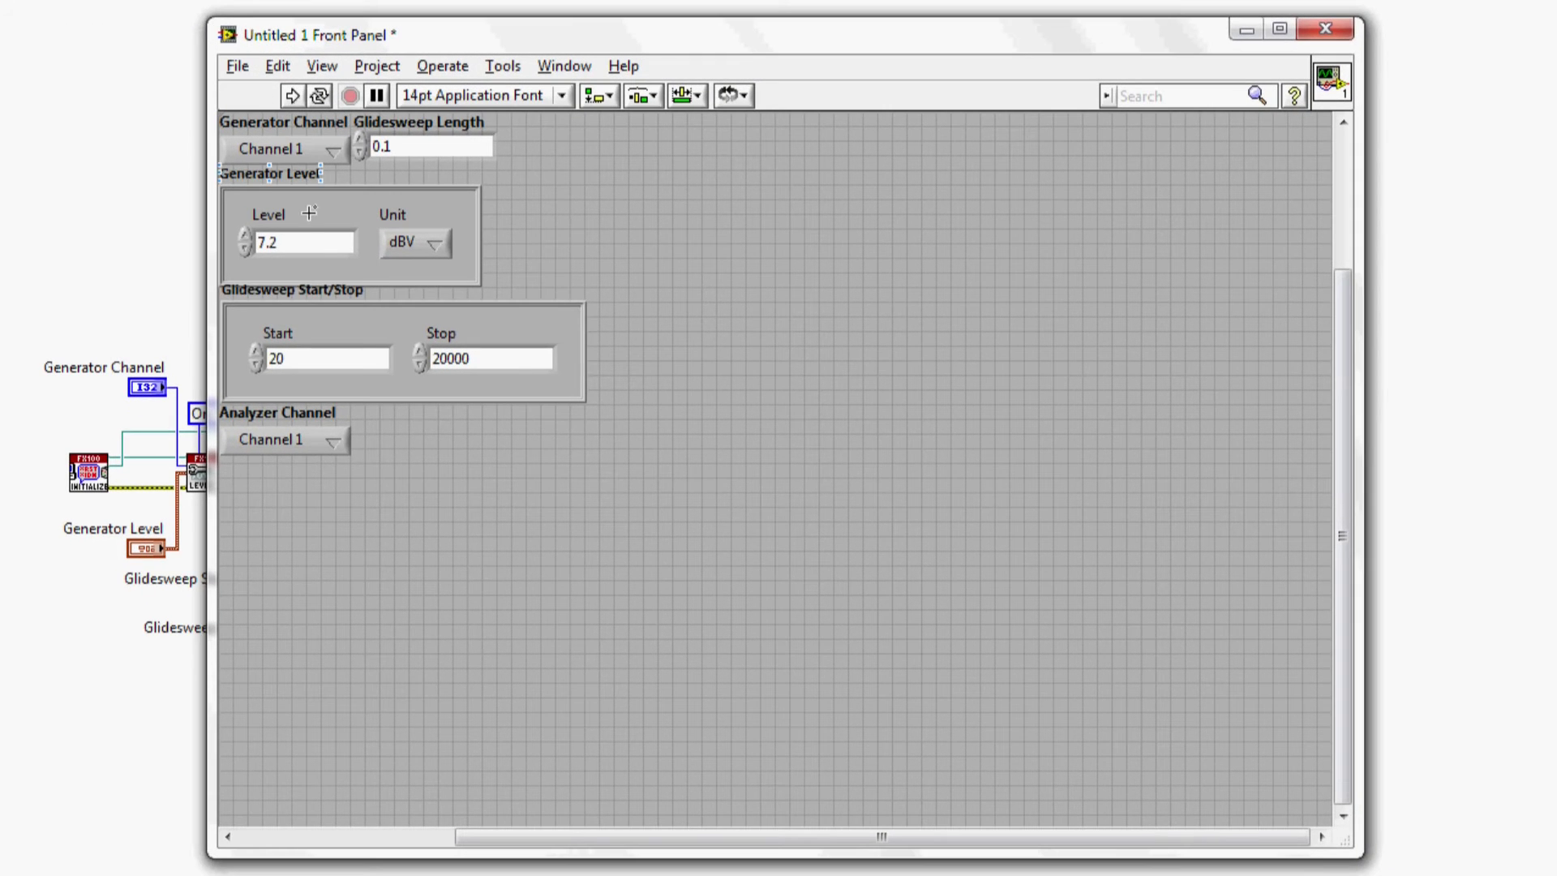
left_click(353, 292)
left_click_drag(367, 306, 687, 365)
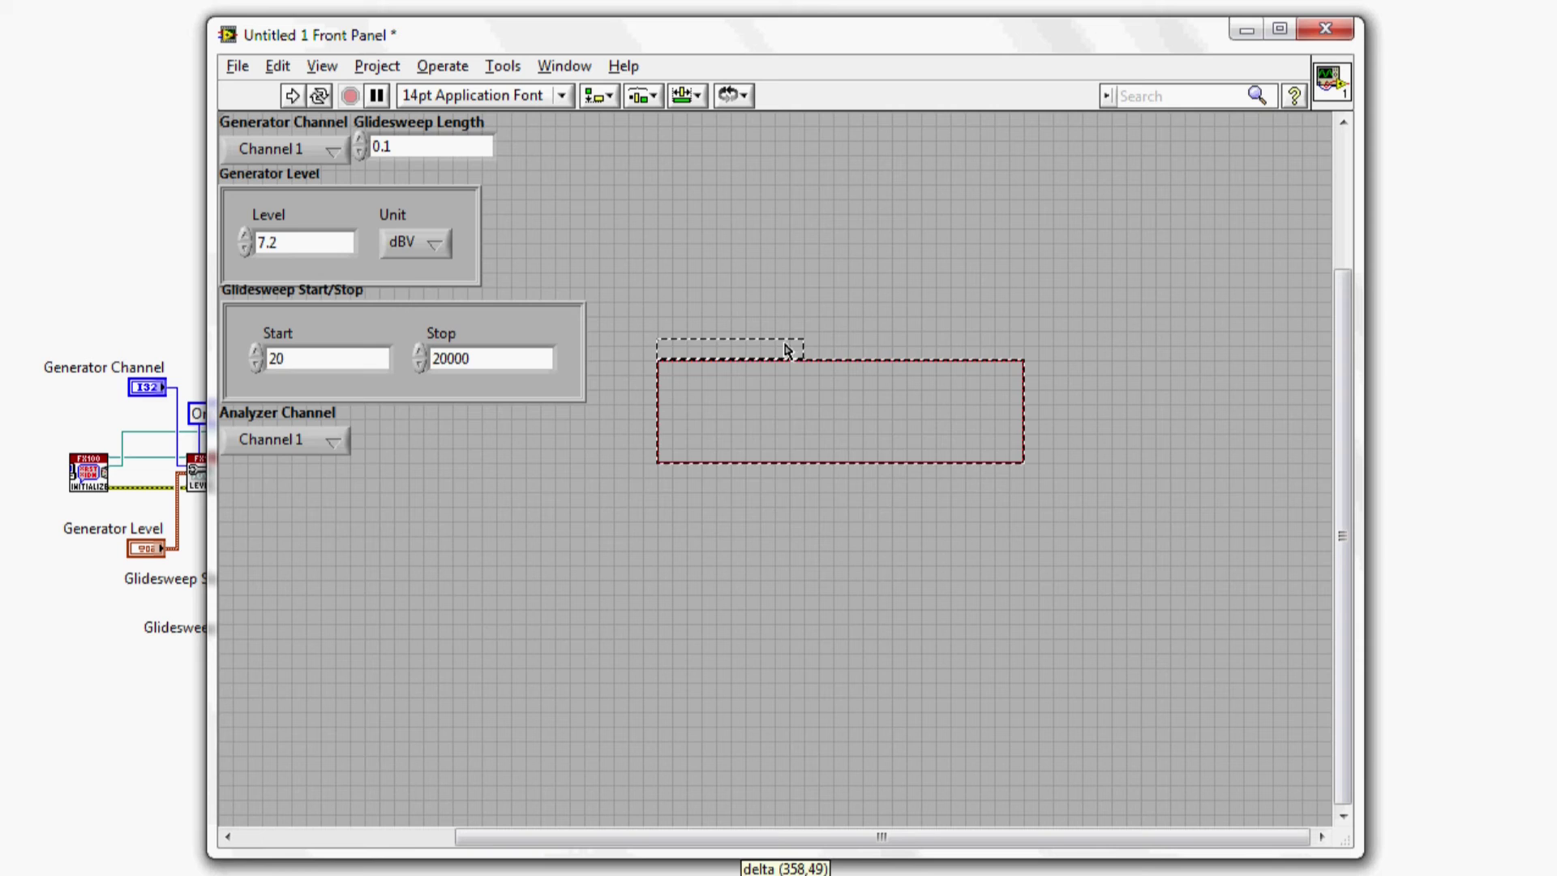
left_click_drag(686, 365, 794, 326)
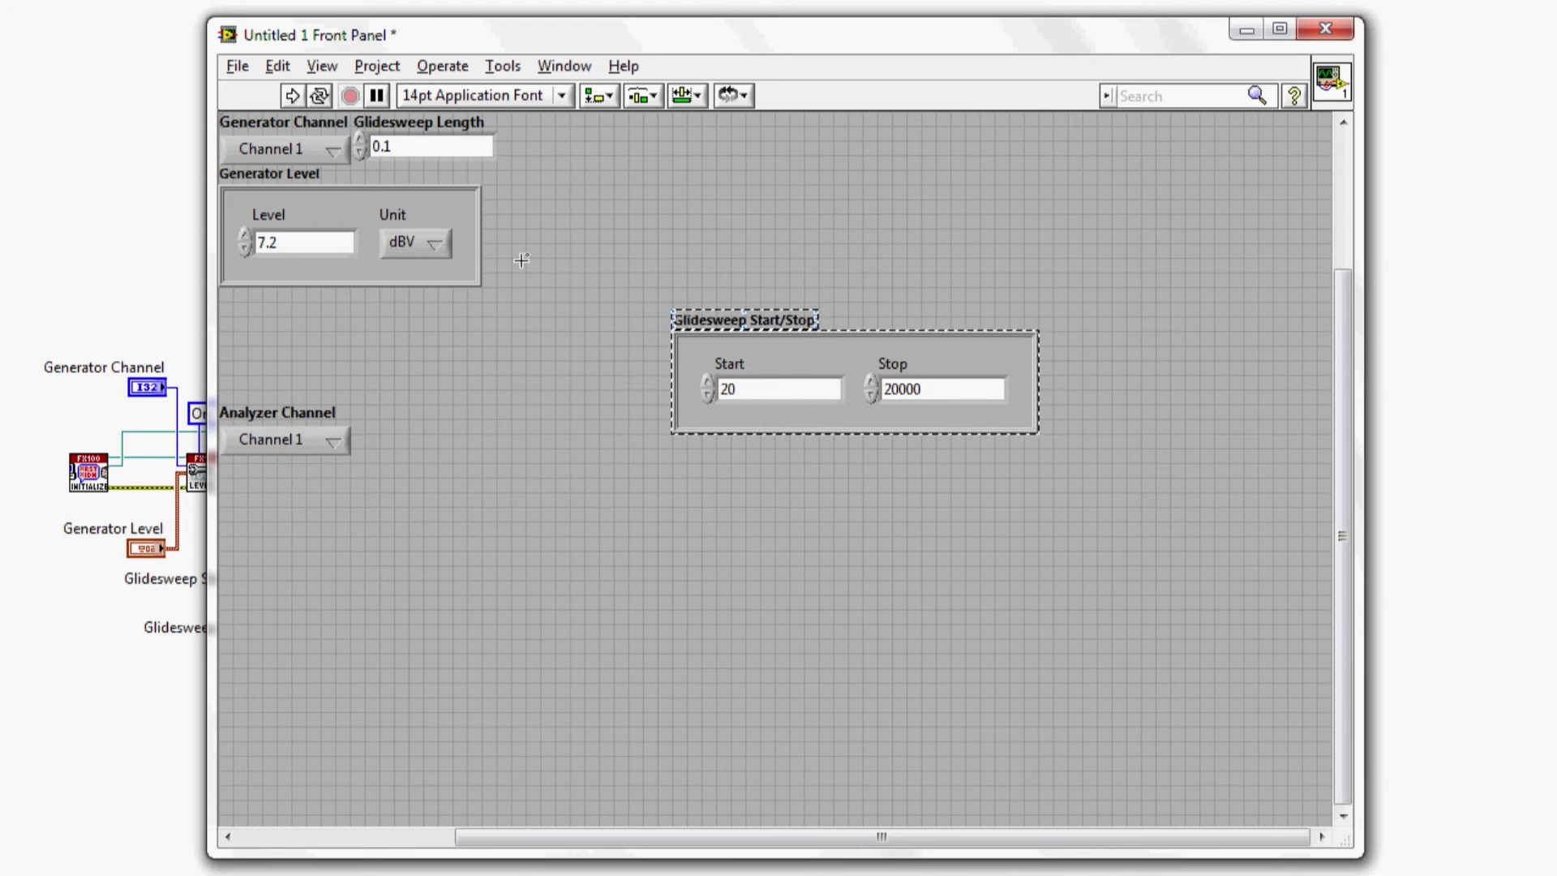
left_click(396, 191)
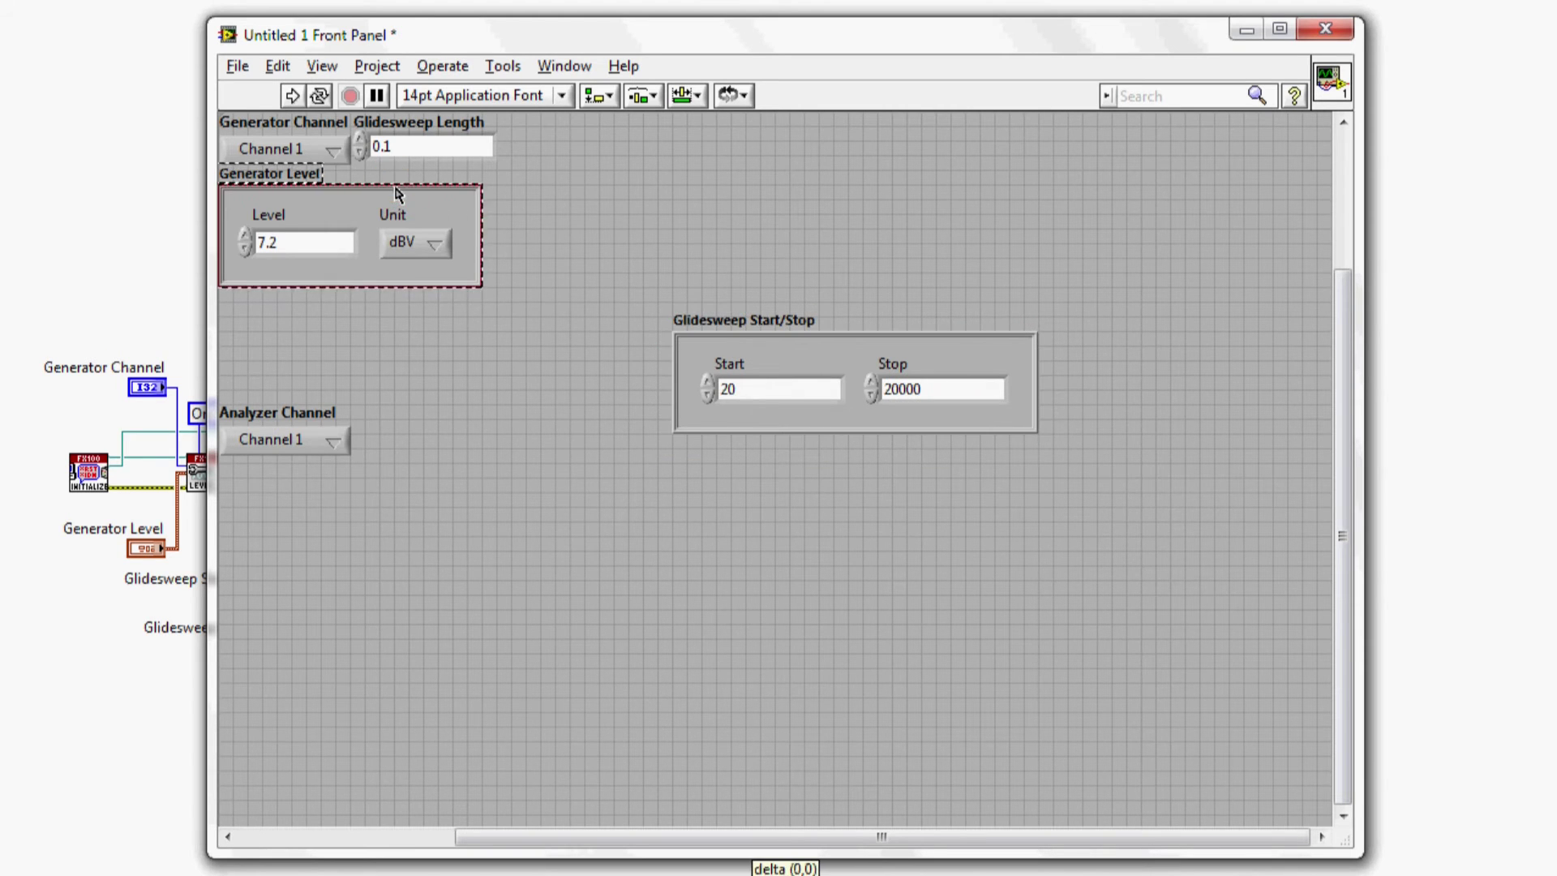
left_click_drag(396, 191, 517, 208)
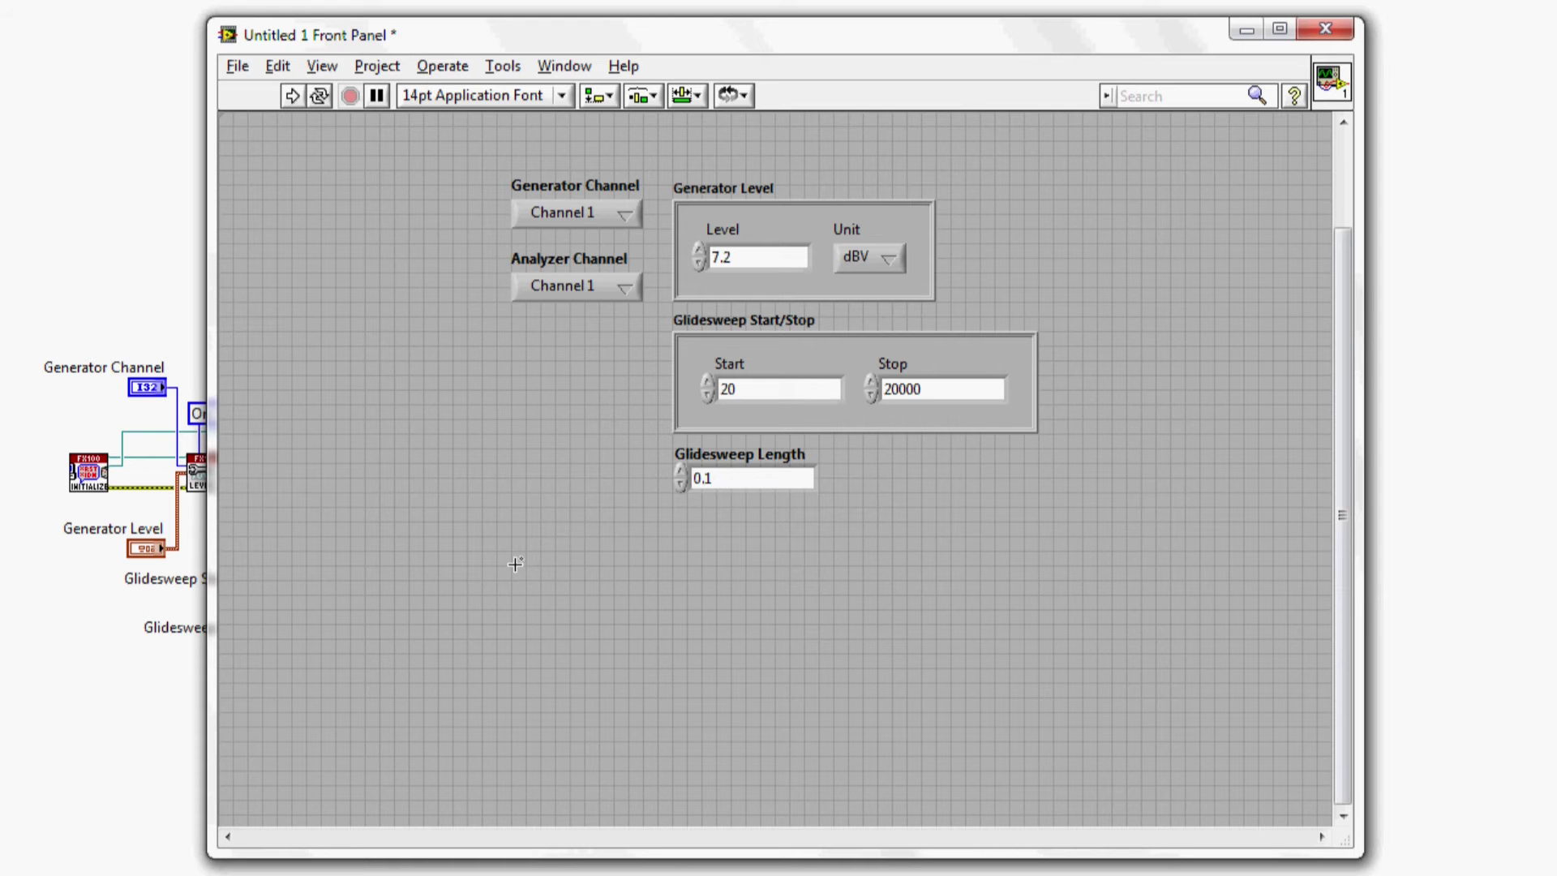
Place an XY graph on the front panel with a logarithmic frequency axis
right_click(515, 563)
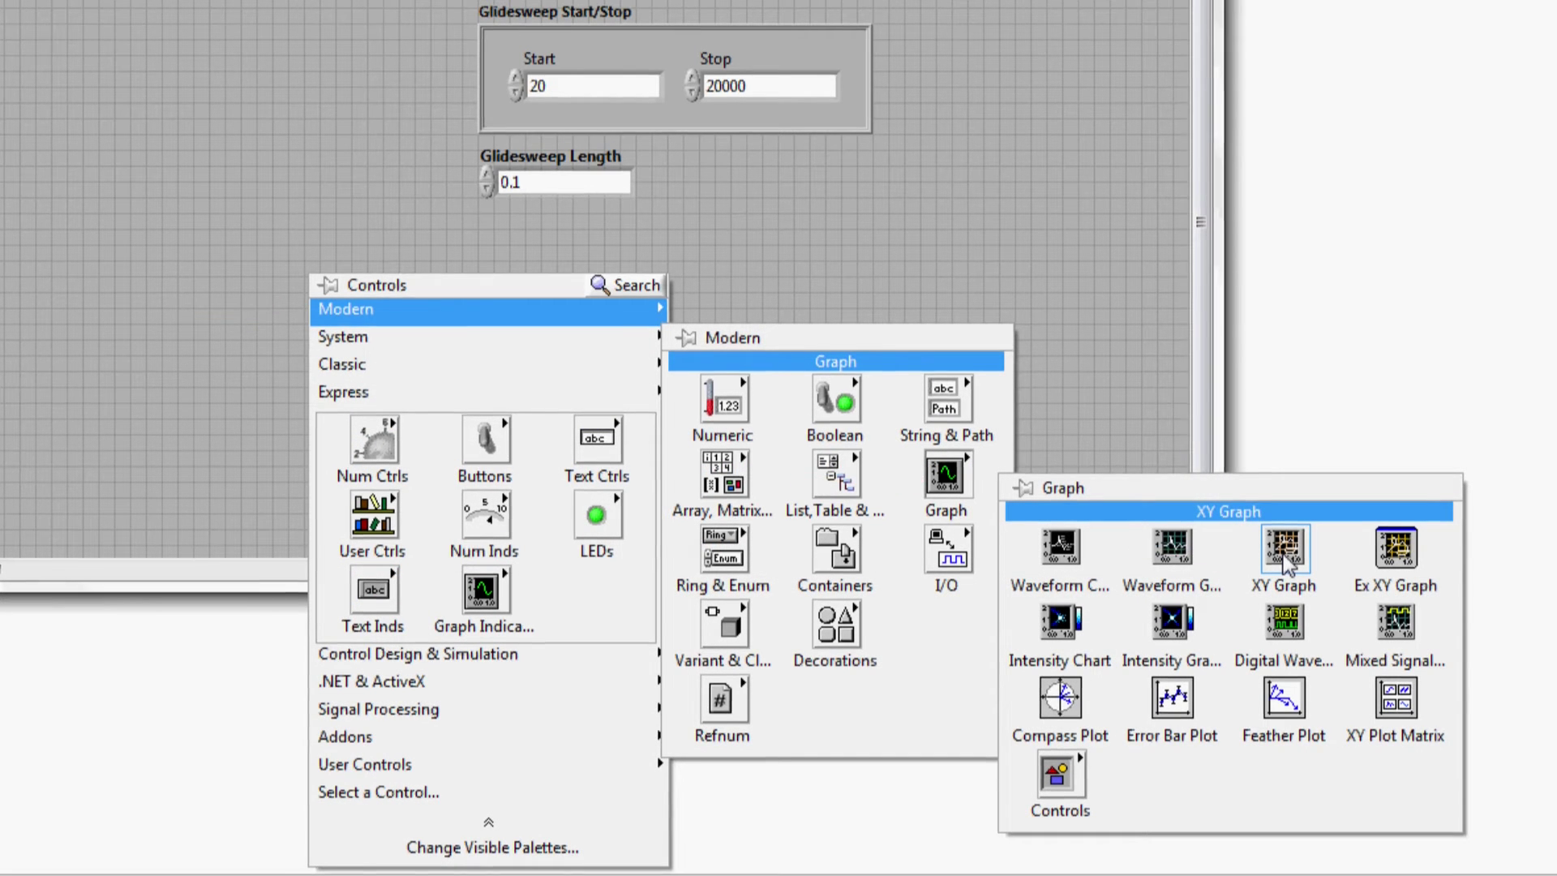
left_click(1286, 553)
left_click(460, 555)
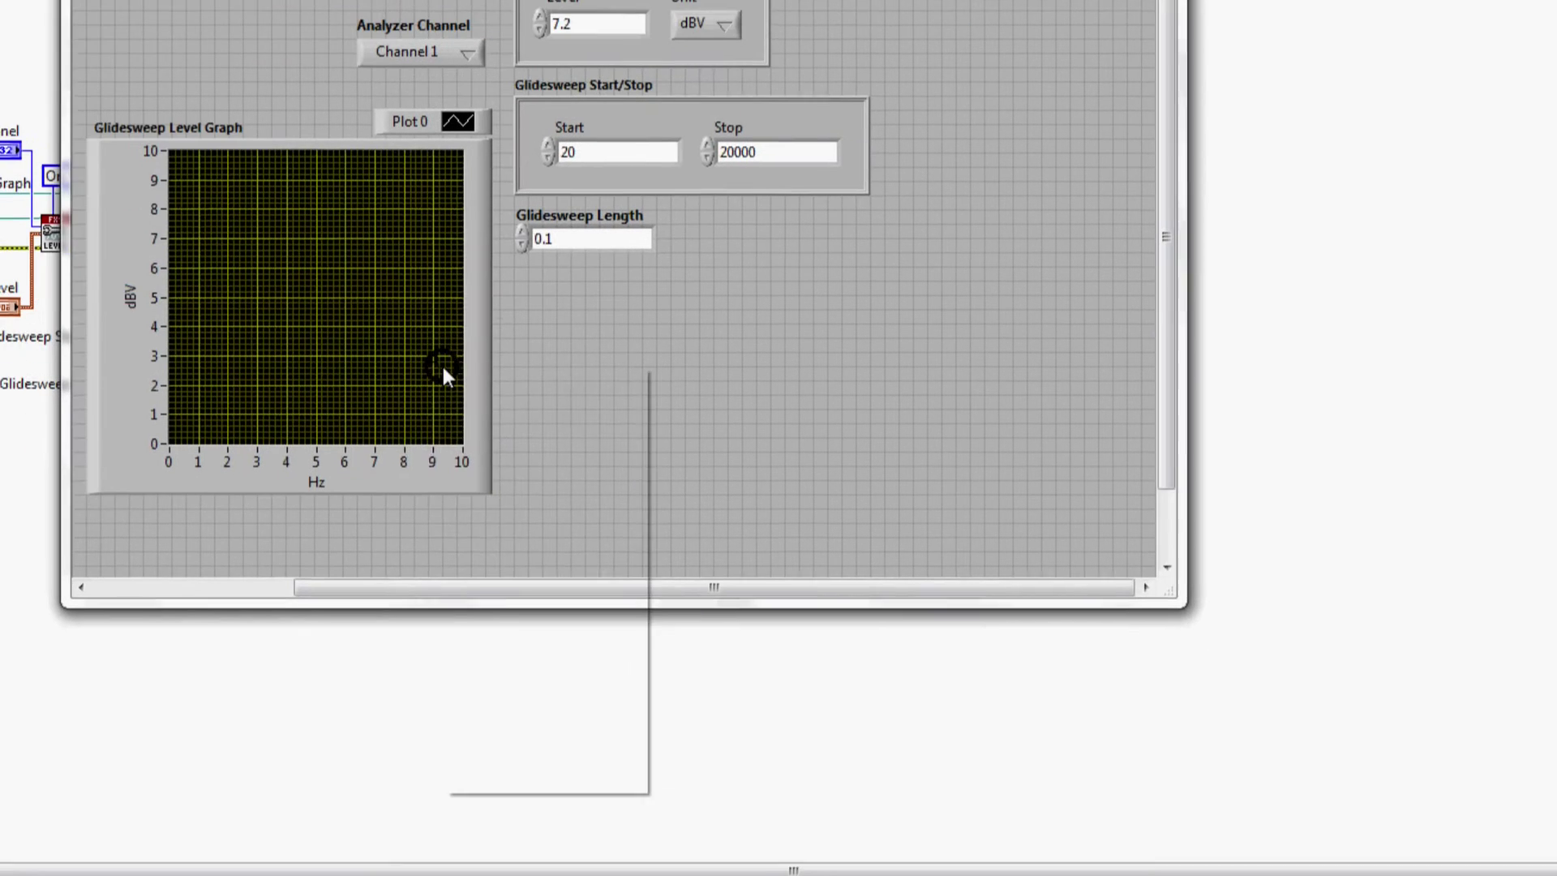
right_click(610, 612)
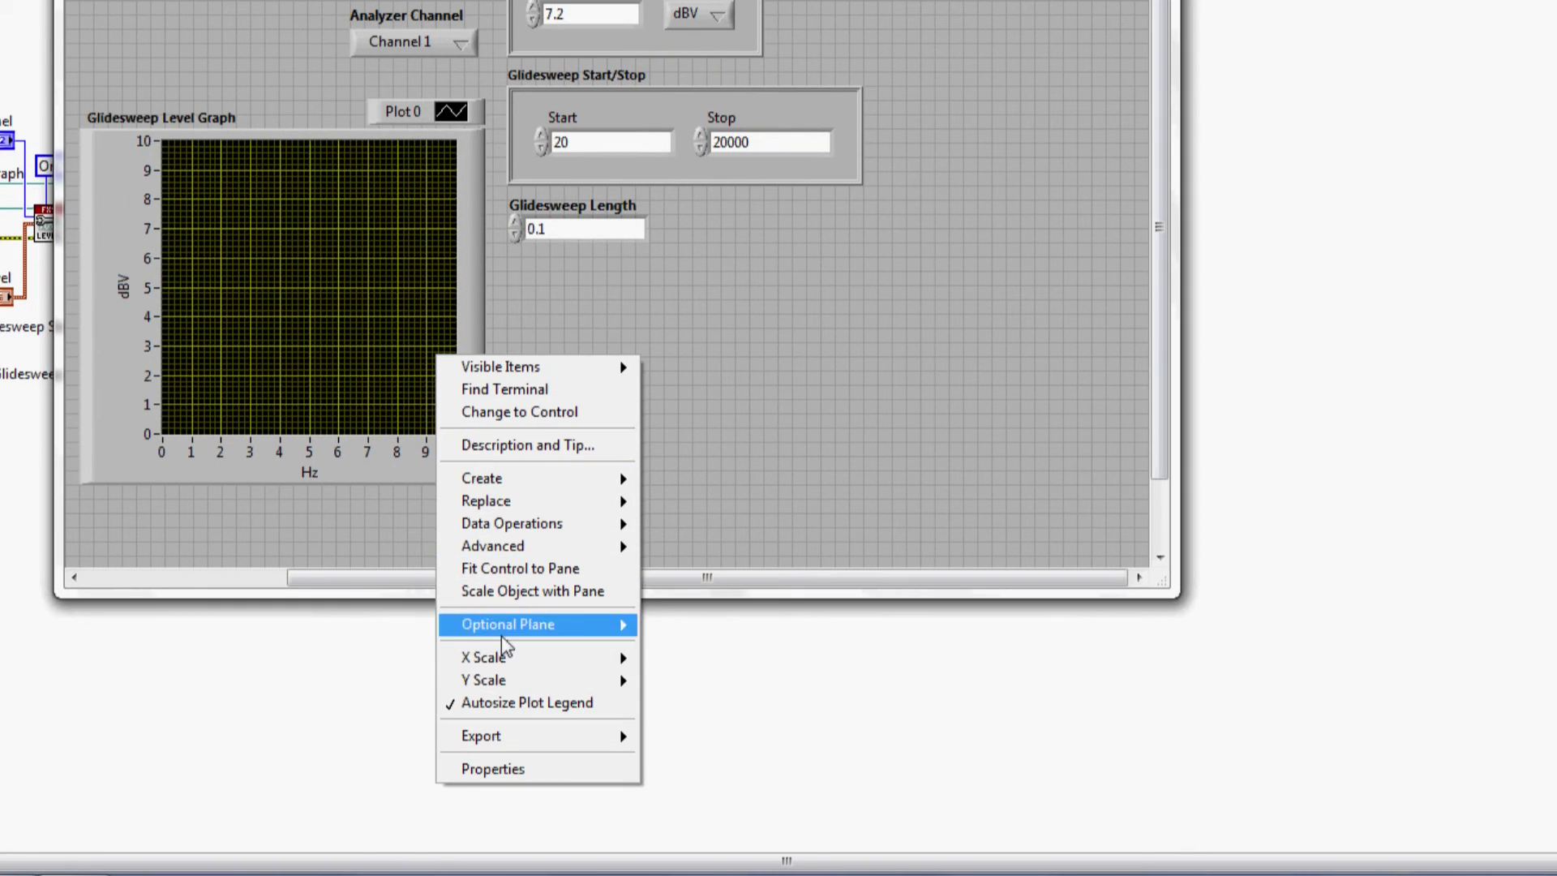
mouse_move(483, 657)
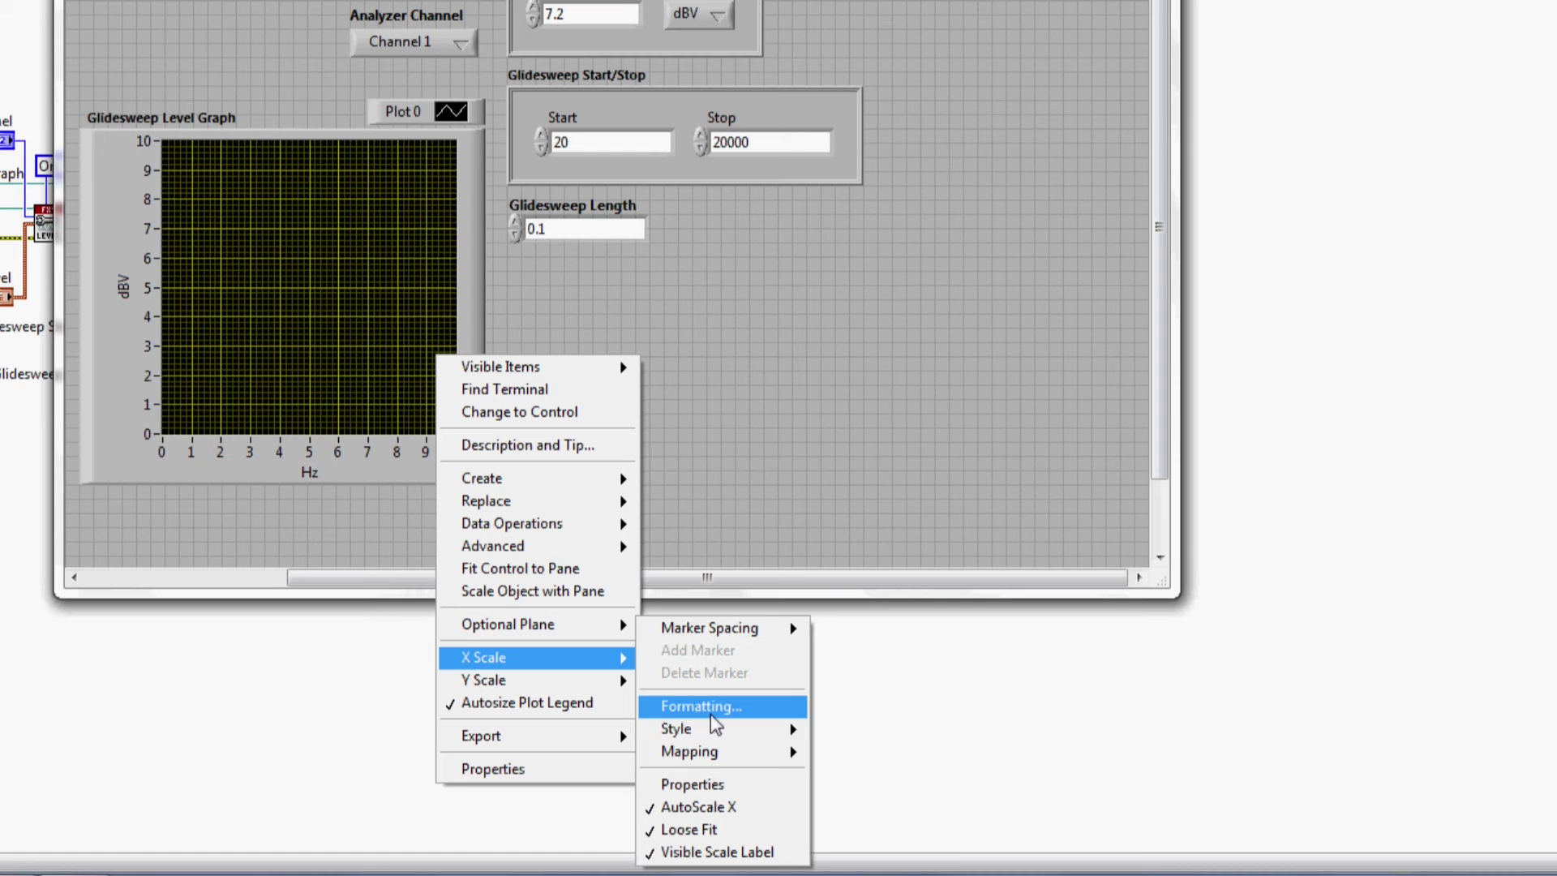
mouse_move(690, 750)
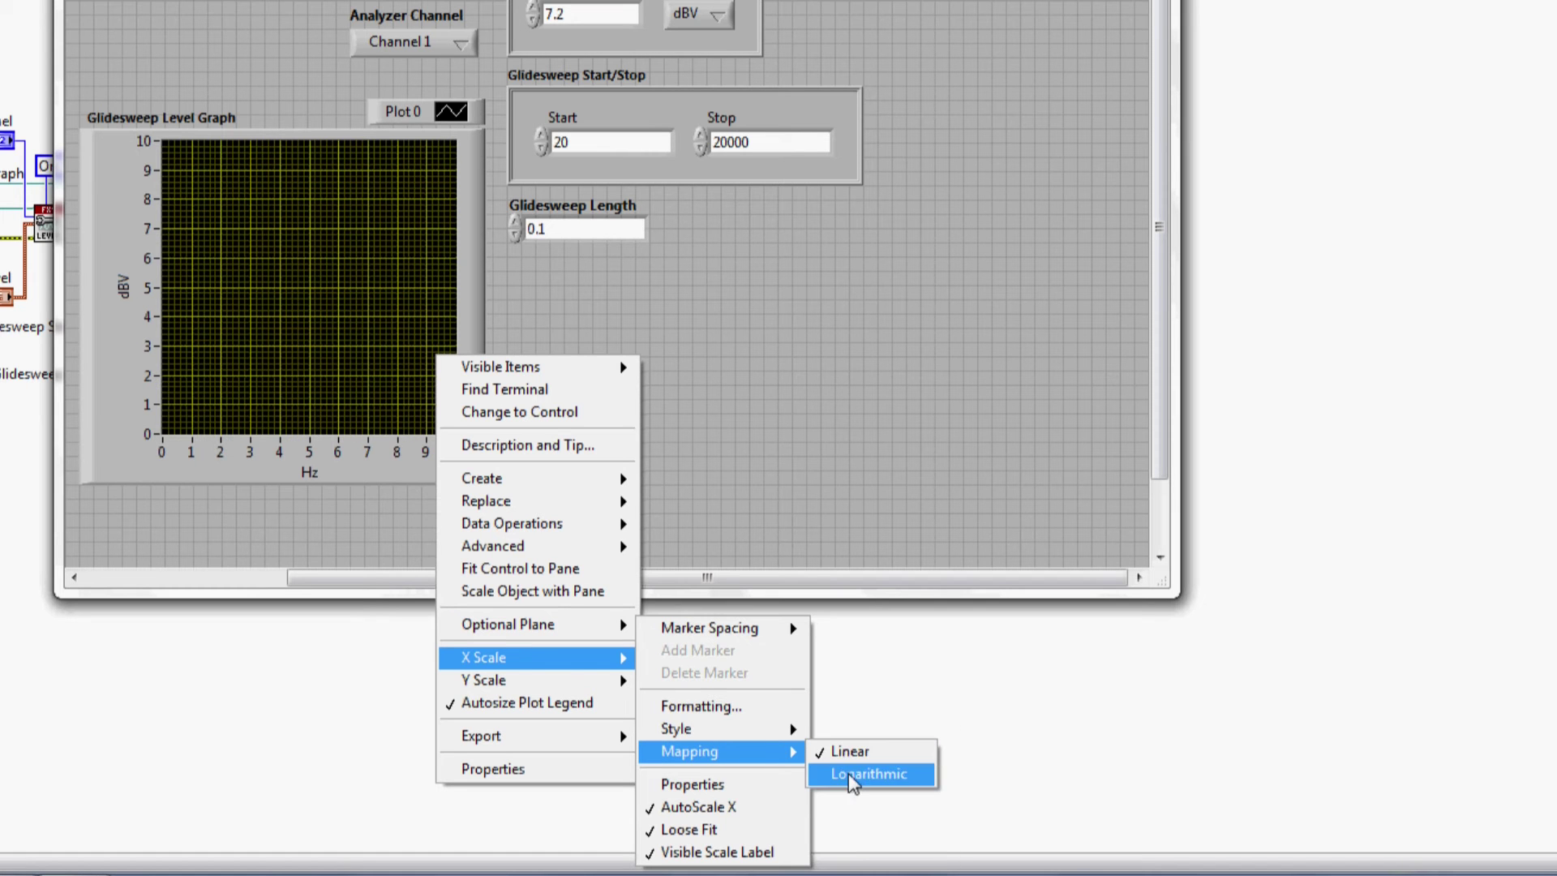
left_click(852, 775)
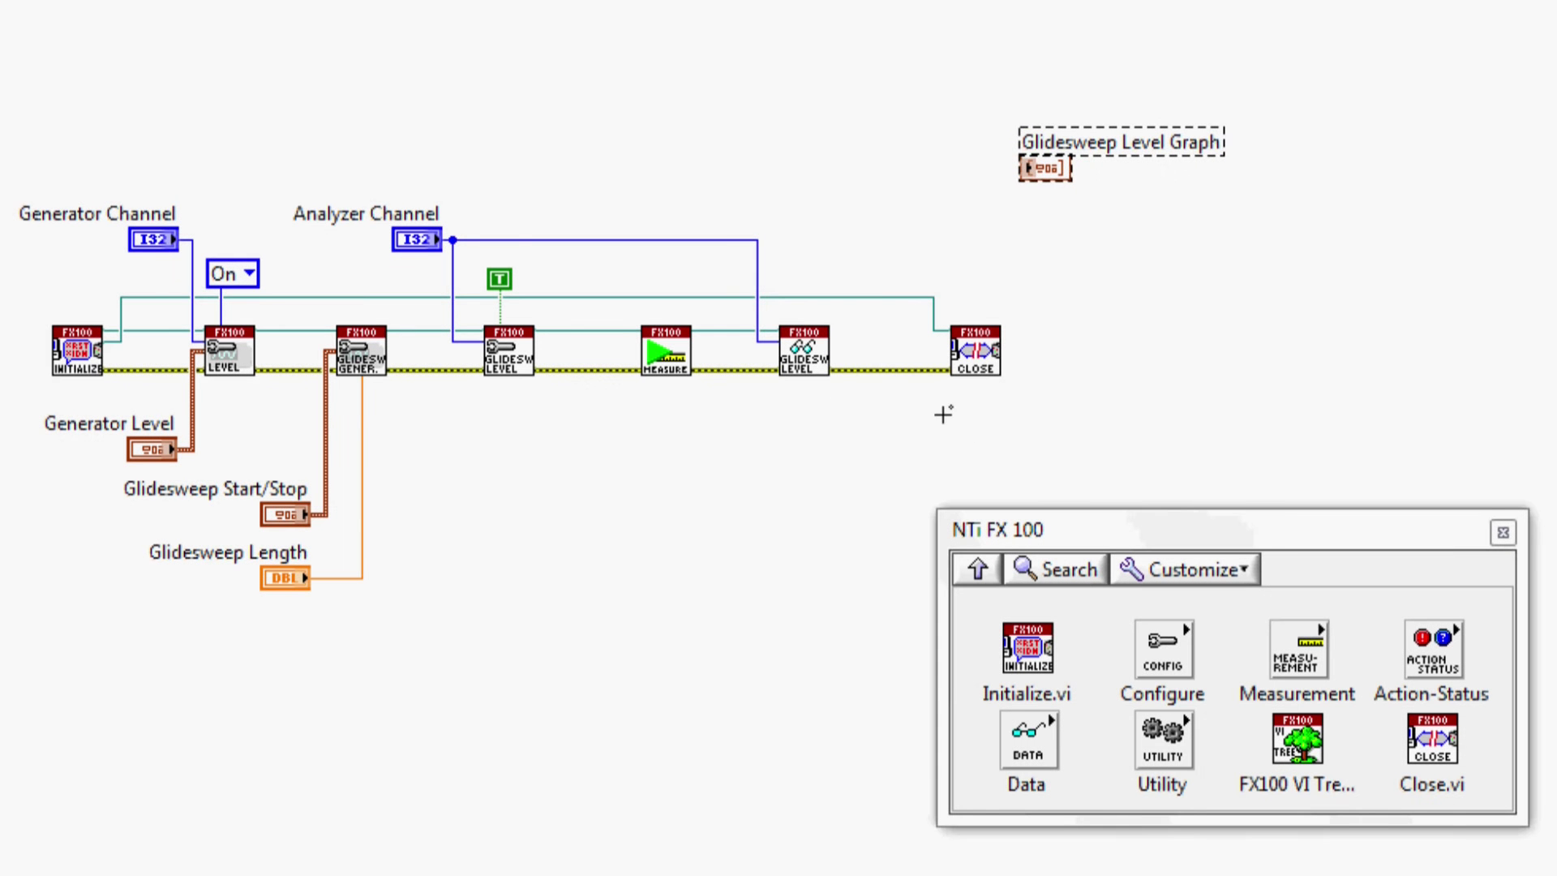
Add a Bundle node fed by the Glidesweep Level output, plus a Build Array function
left_click(1044, 571)
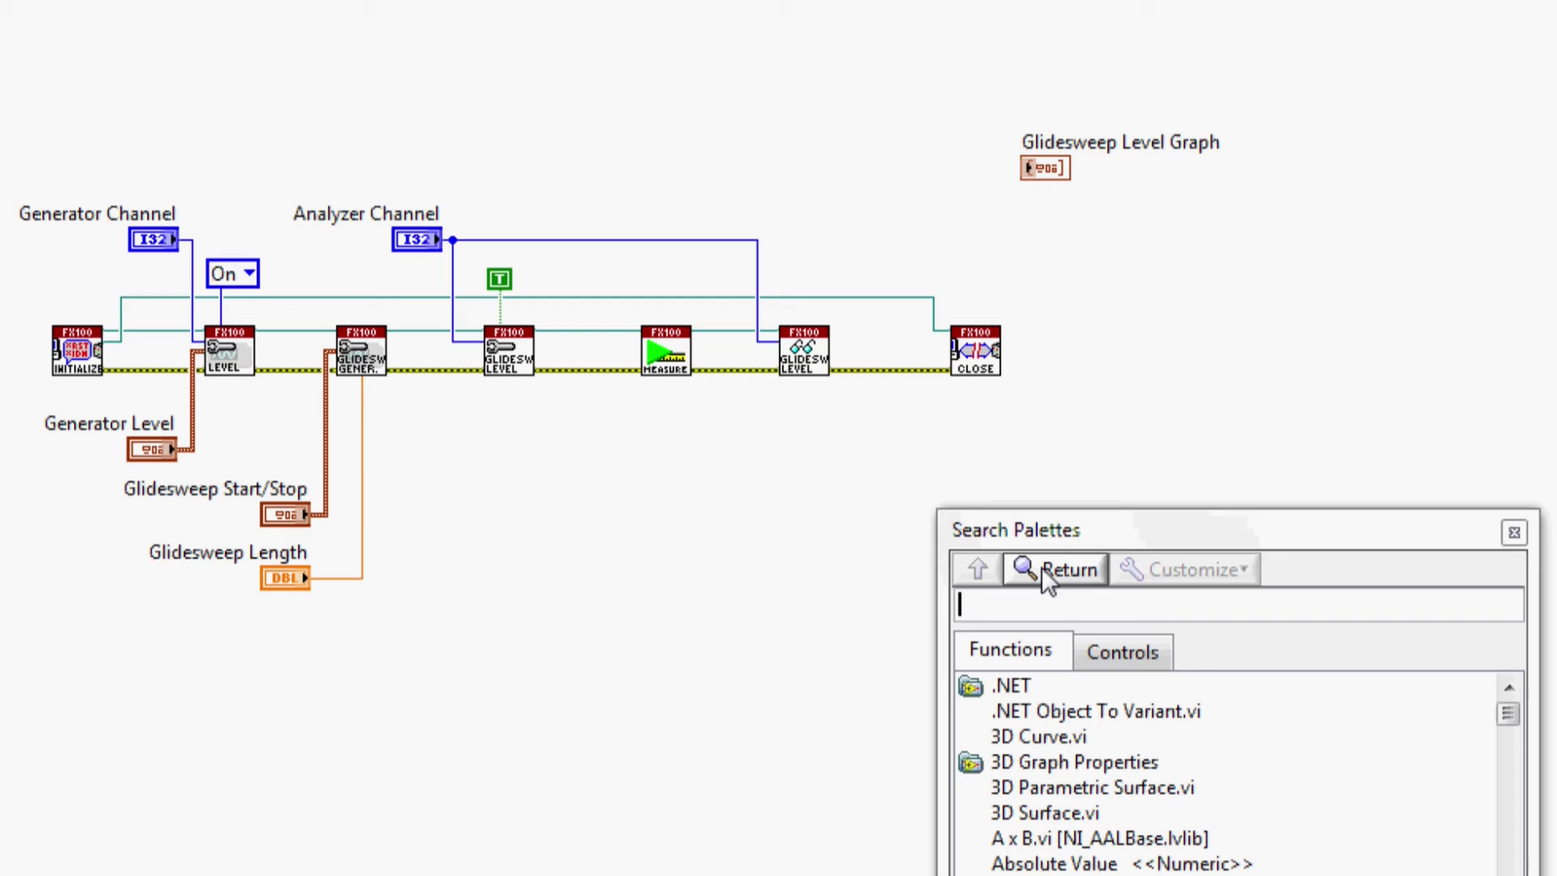
type("bundle")
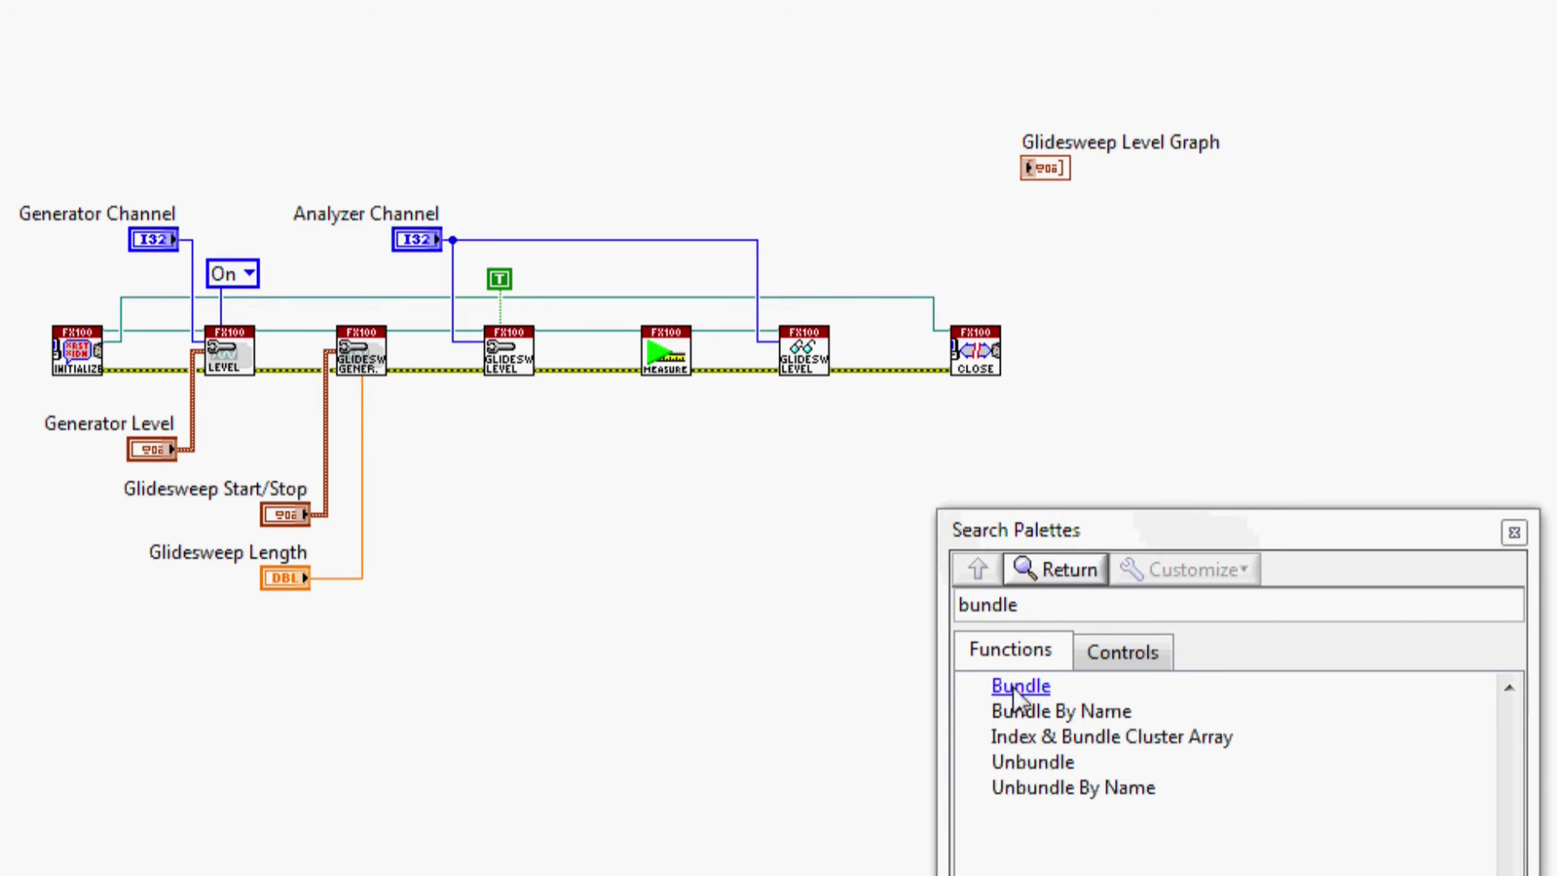
left_click(1013, 687)
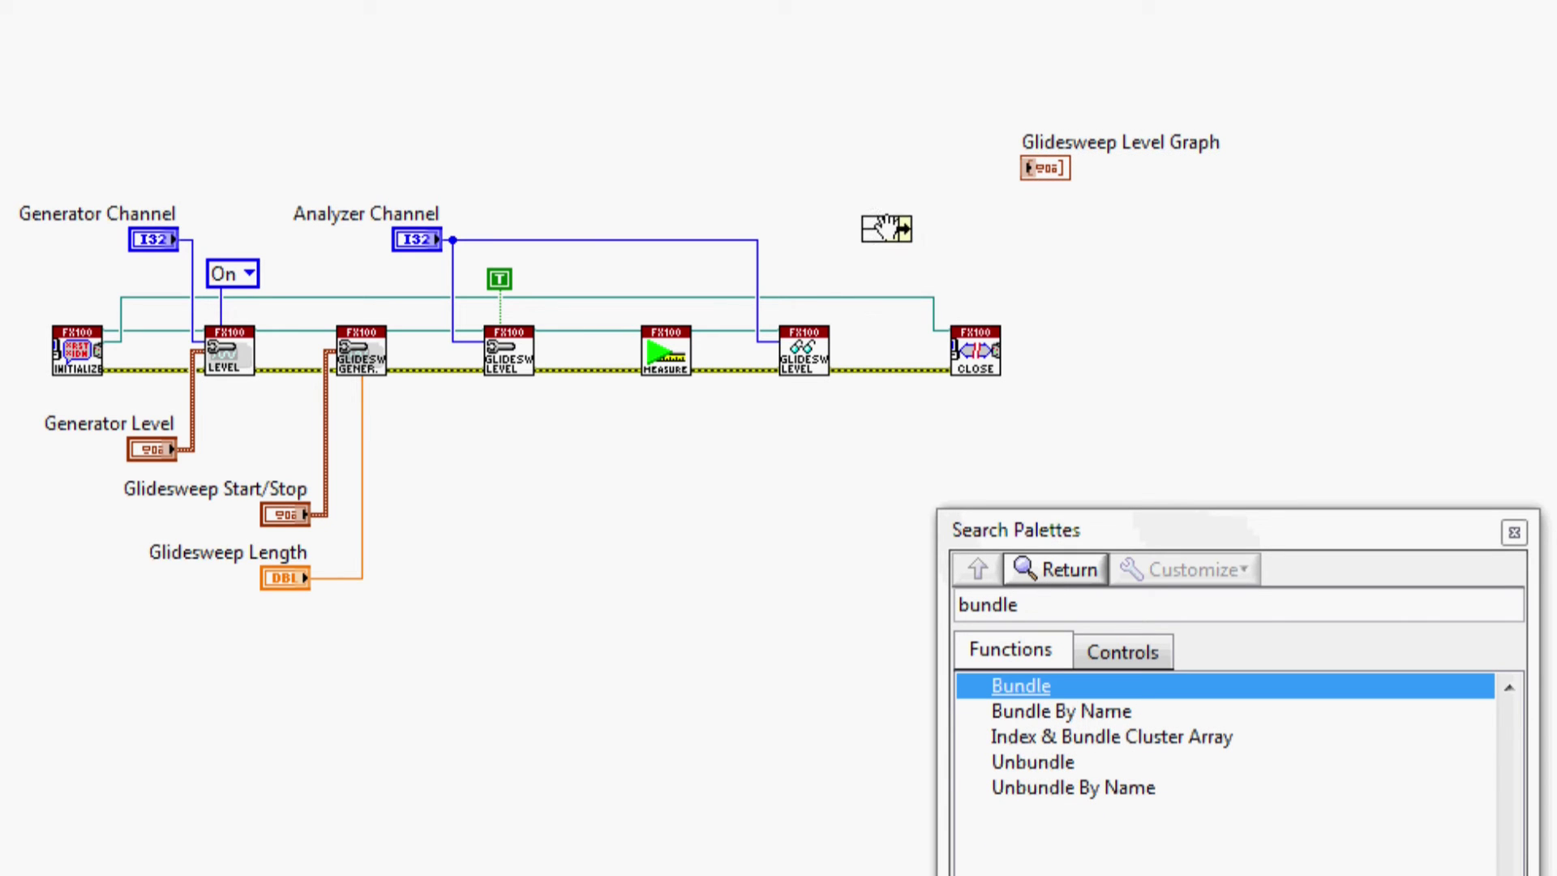
left_click(886, 226)
left_click(832, 346)
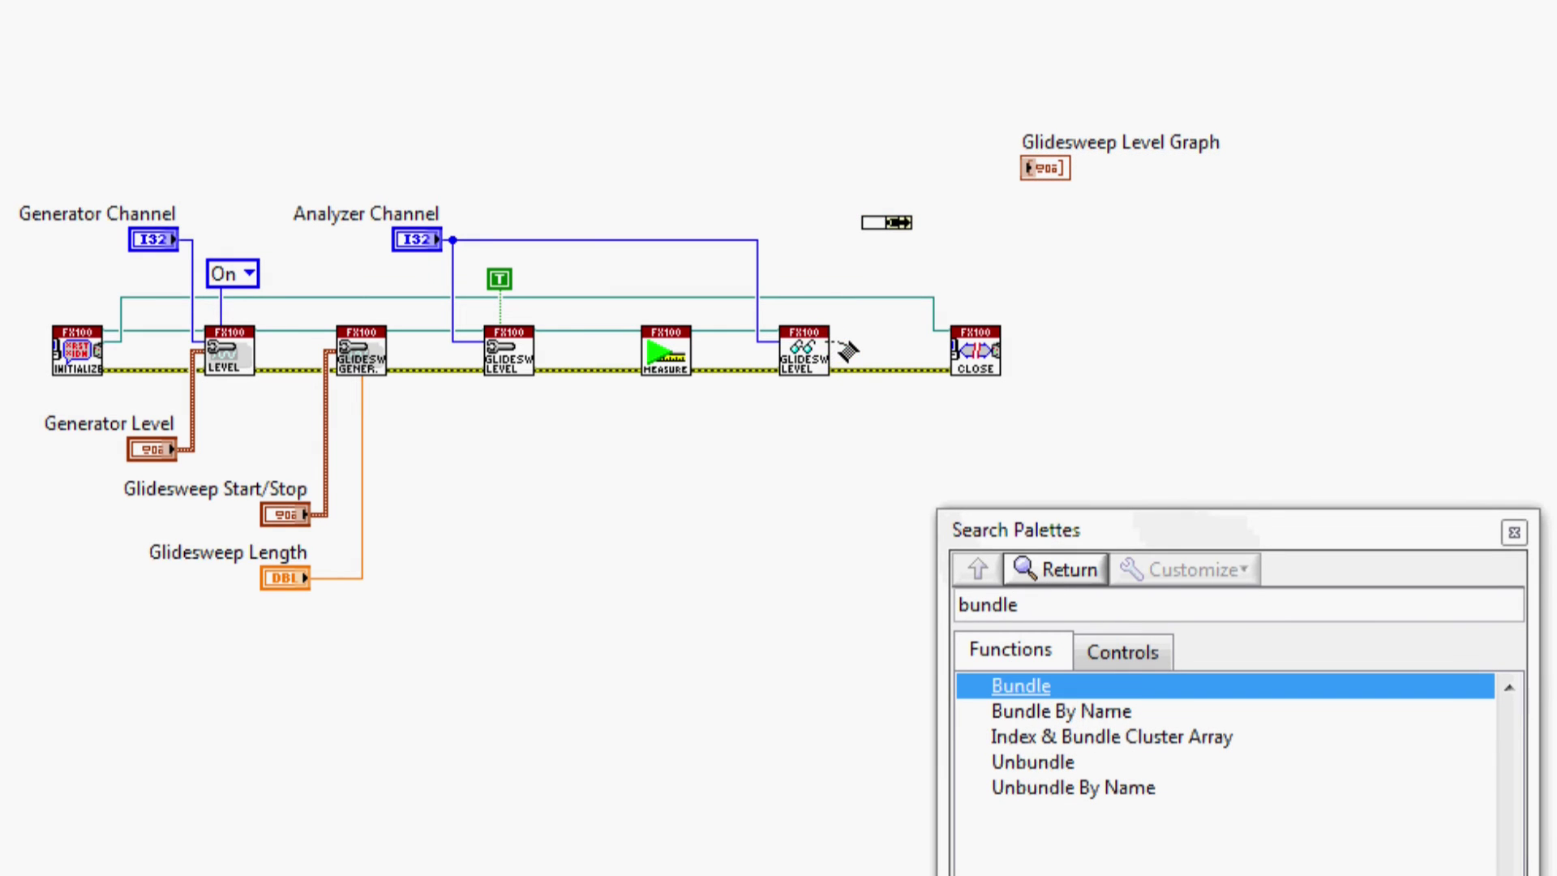
left_click(857, 222)
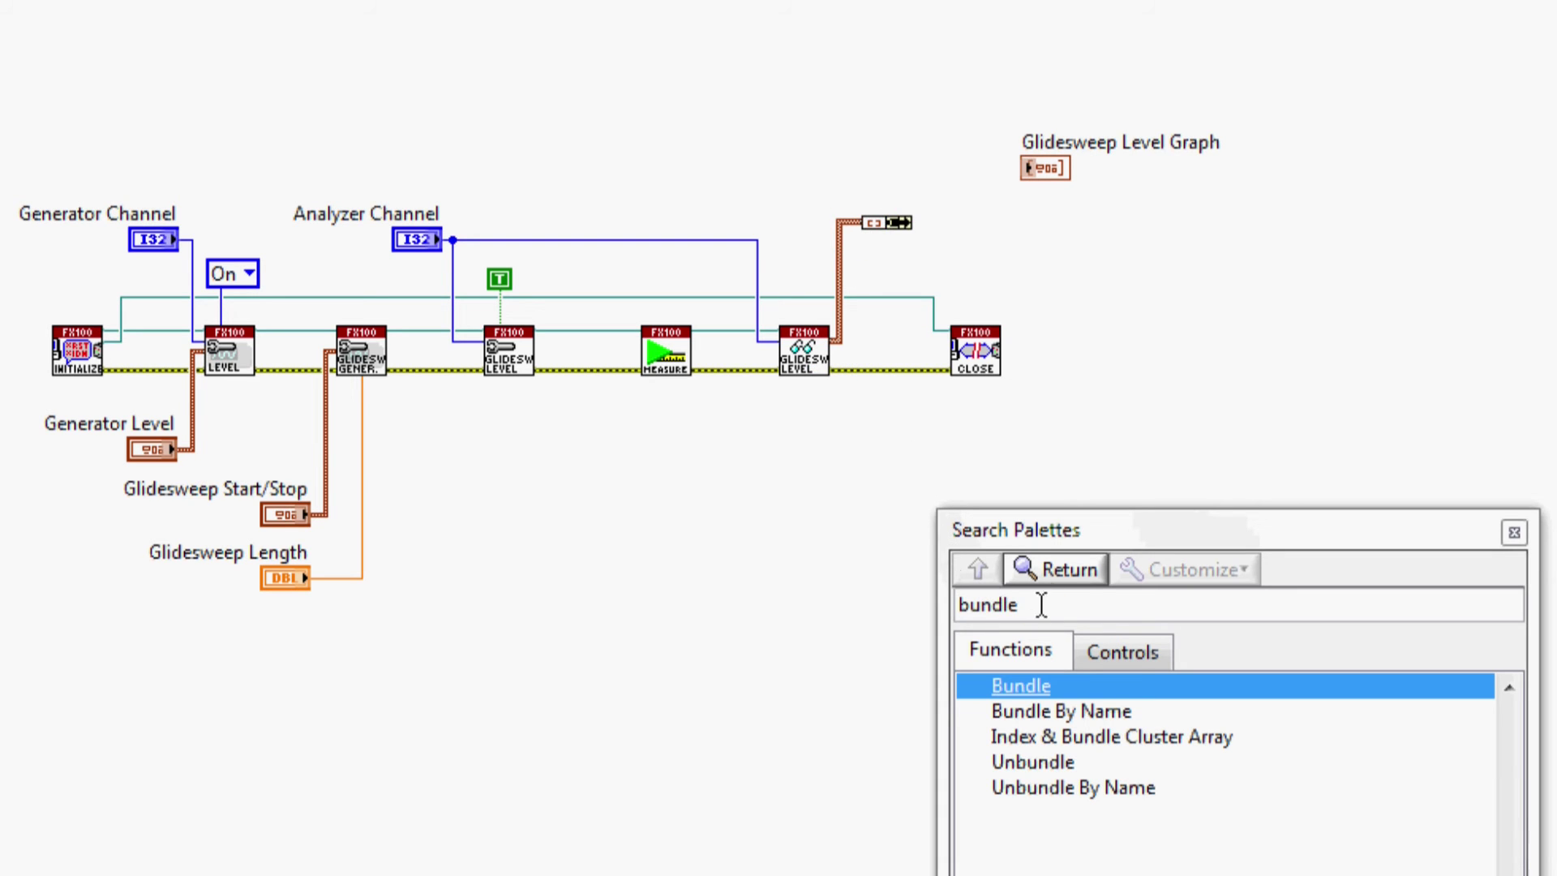
key("Return")
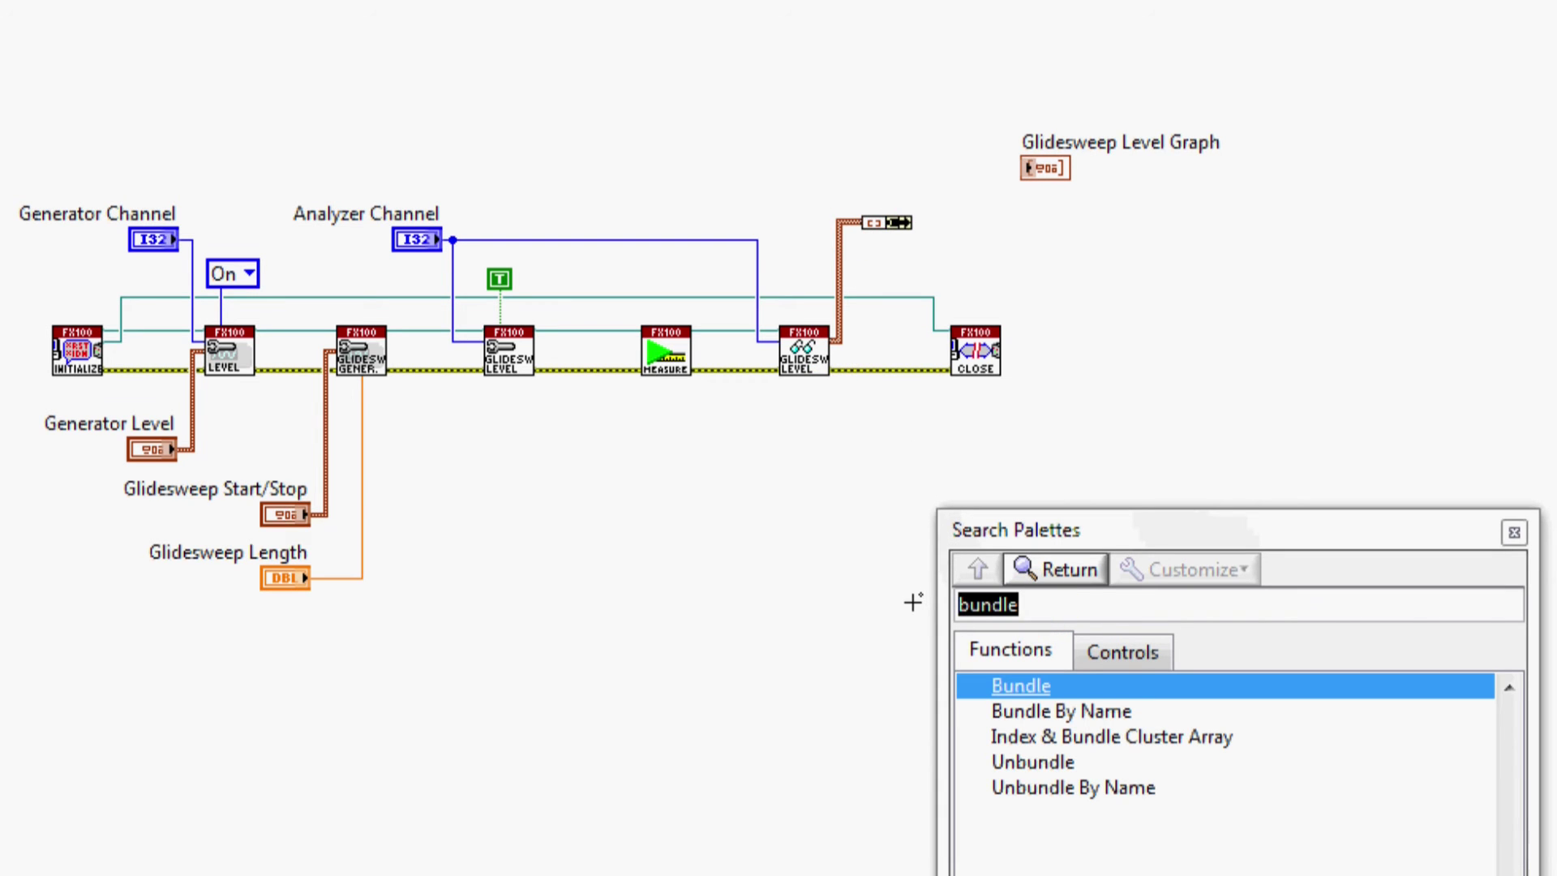
type("build array")
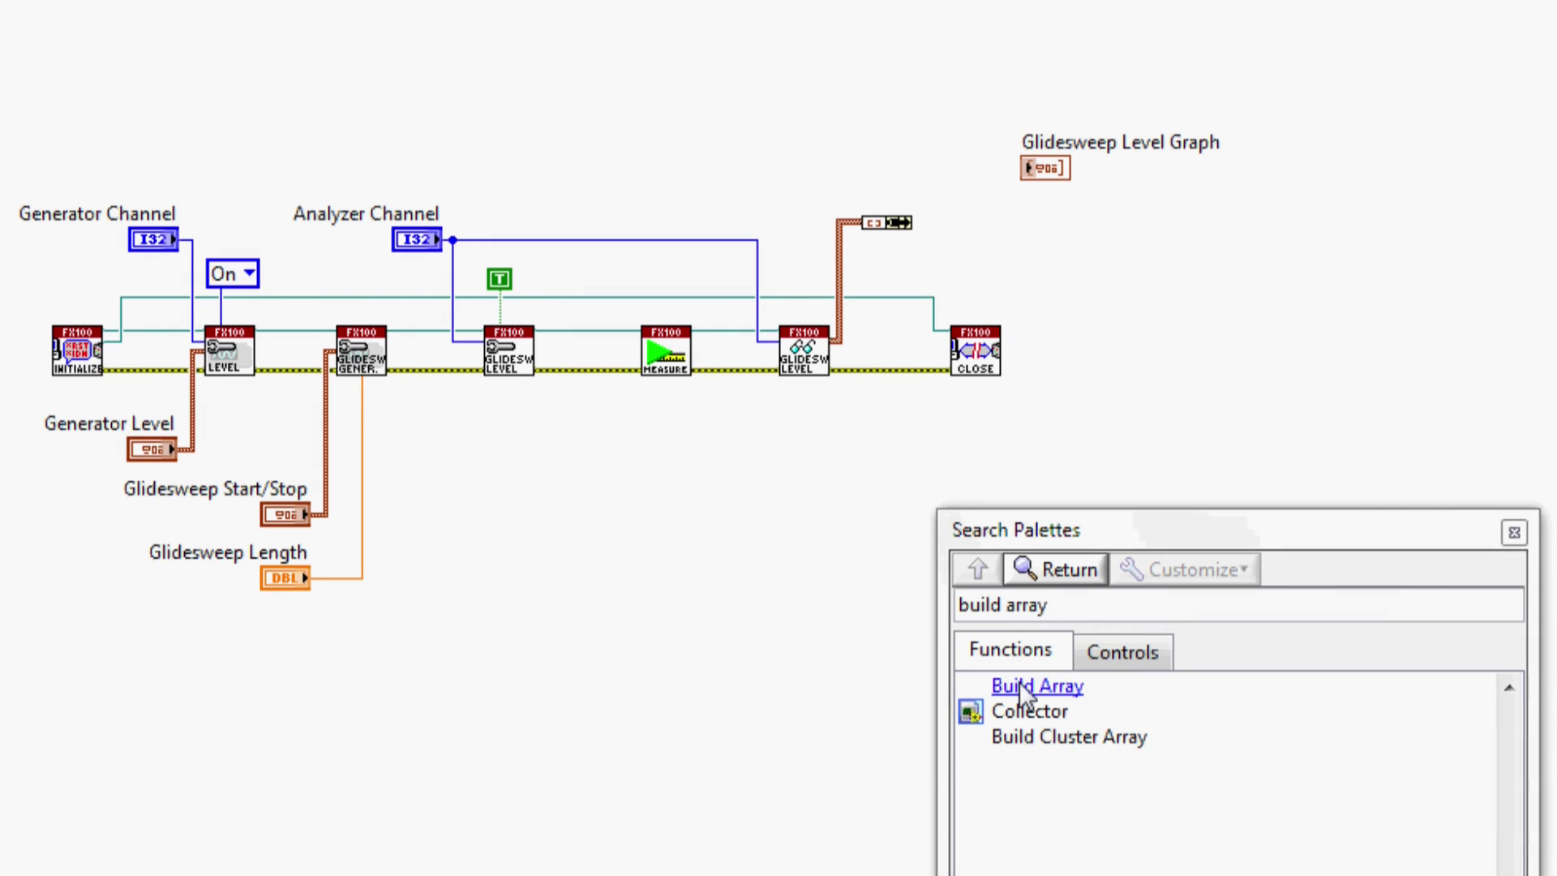
left_click(1022, 689)
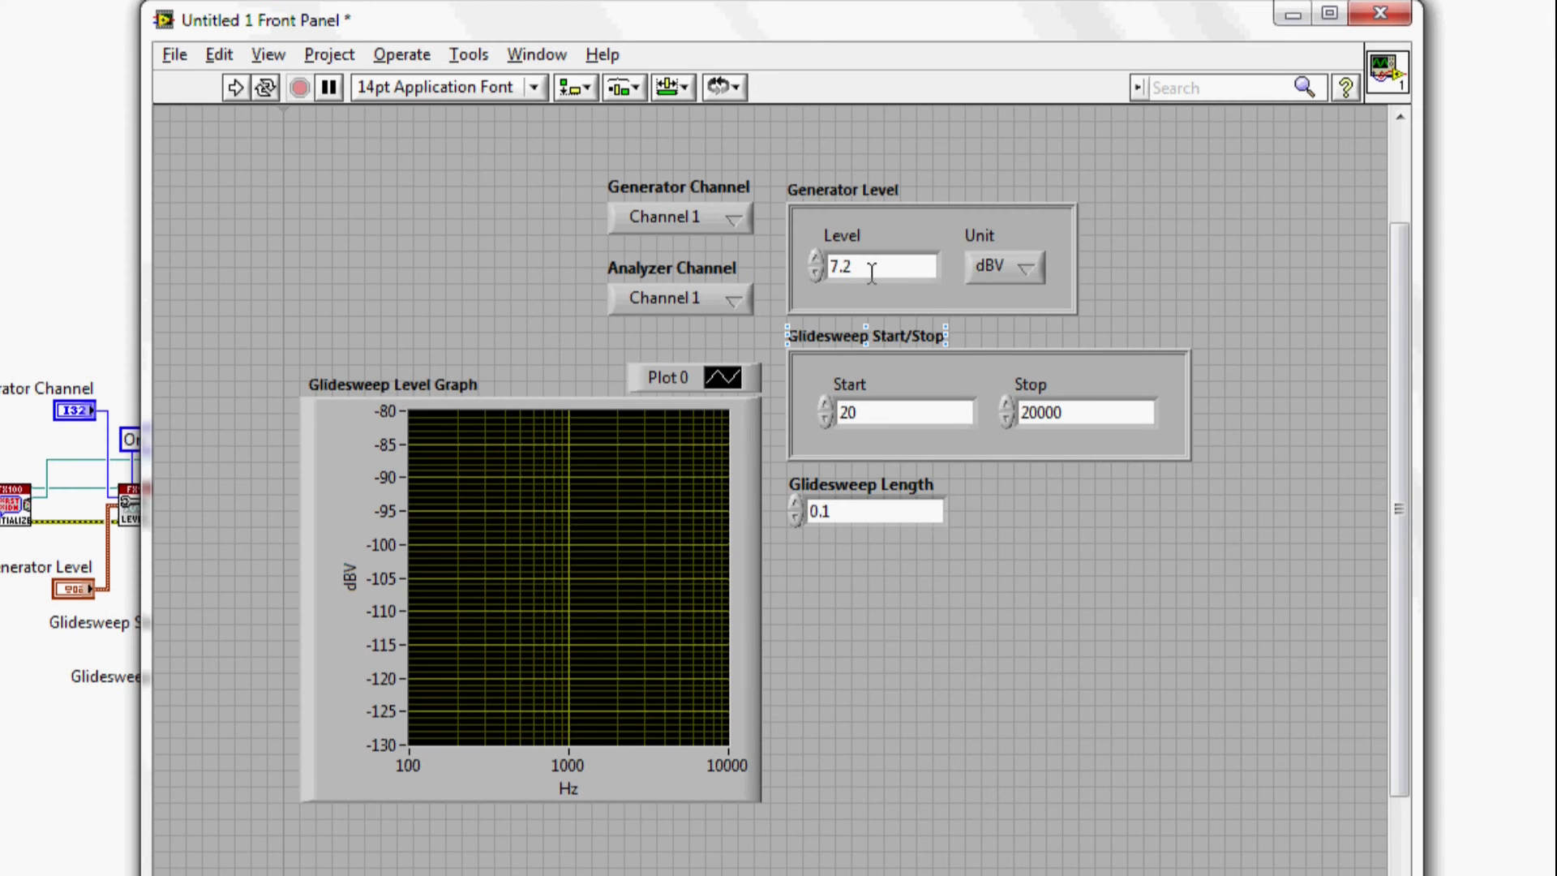
Enter level 2, a 200–10000 Hz sweep with length 0.5, and run the VI
left_click_drag(872, 273, 799, 268)
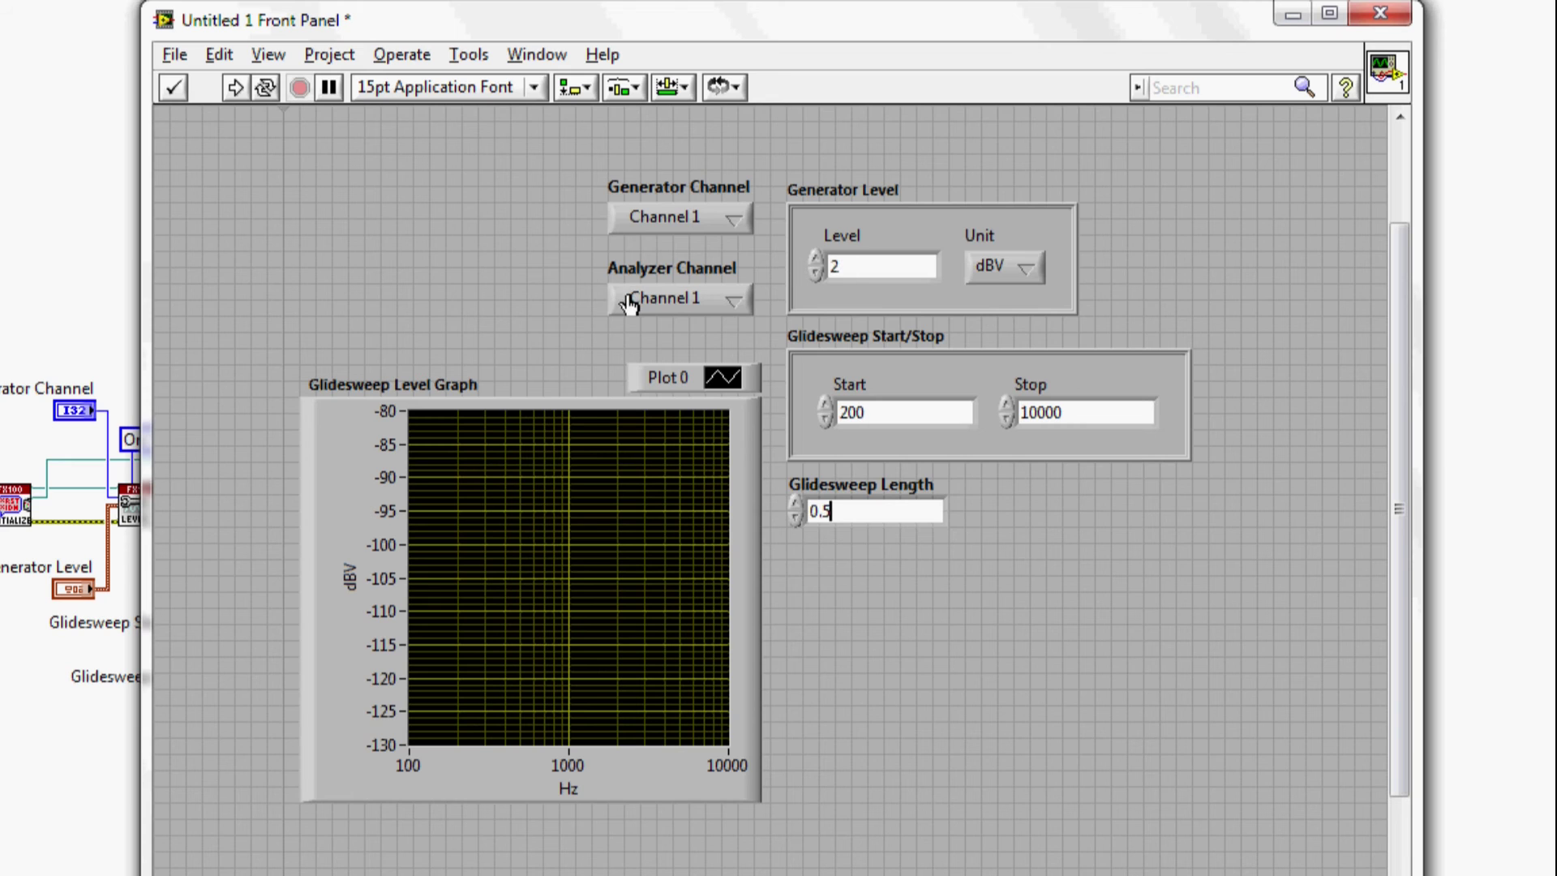
left_click(234, 87)
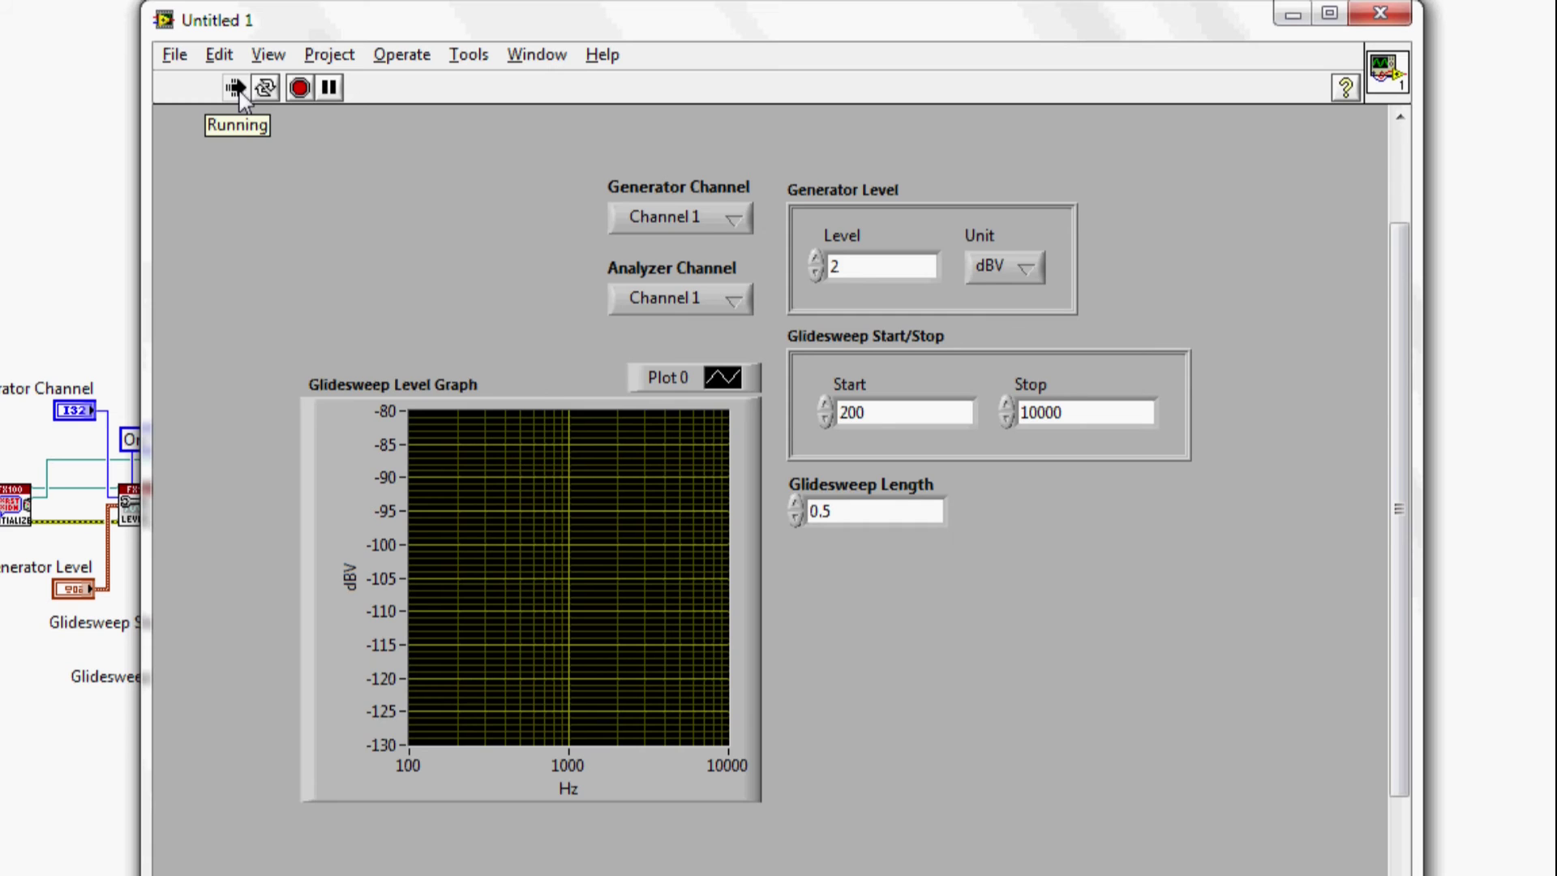